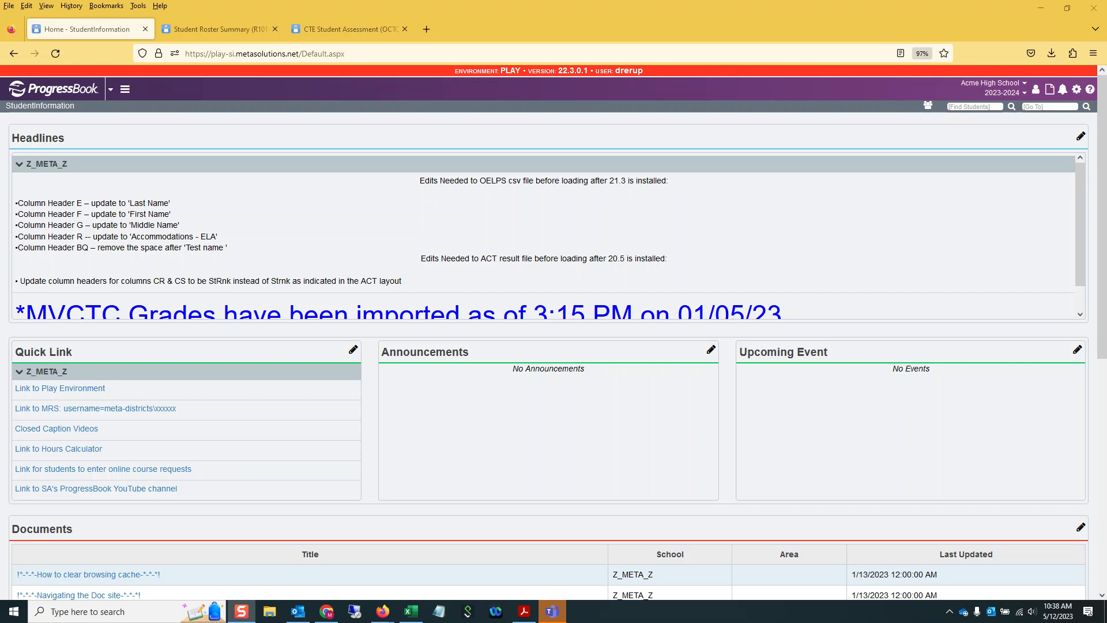
# Open the Homeroom Maintenance page by searching for "homerooms main"
pyautogui.click(1032, 107)
pyautogui.write('homerooms main')
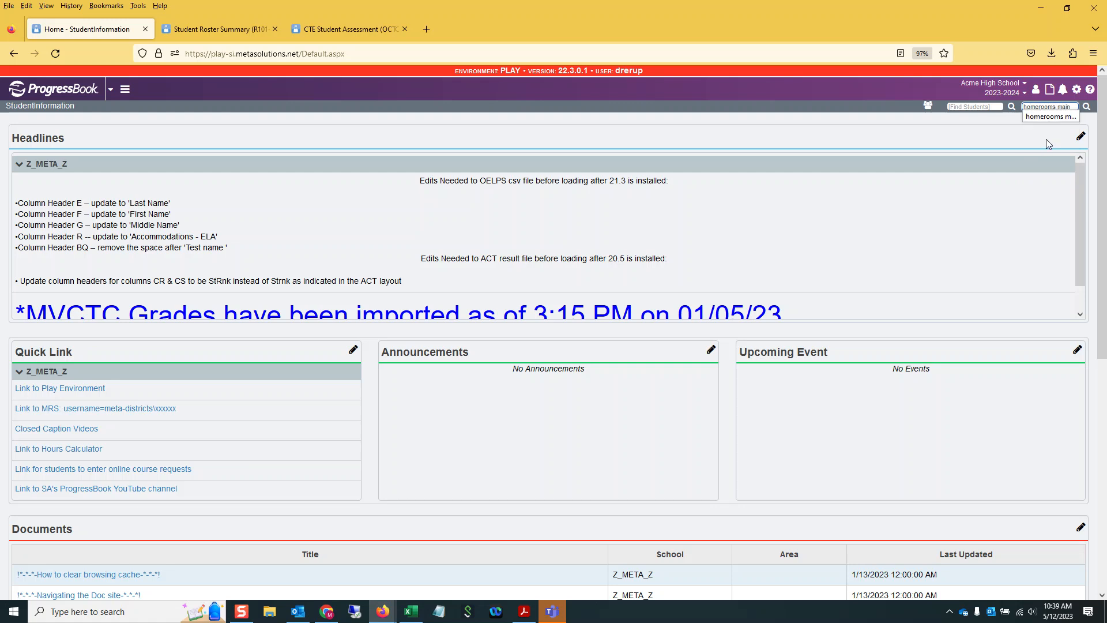
pyautogui.press('Return')
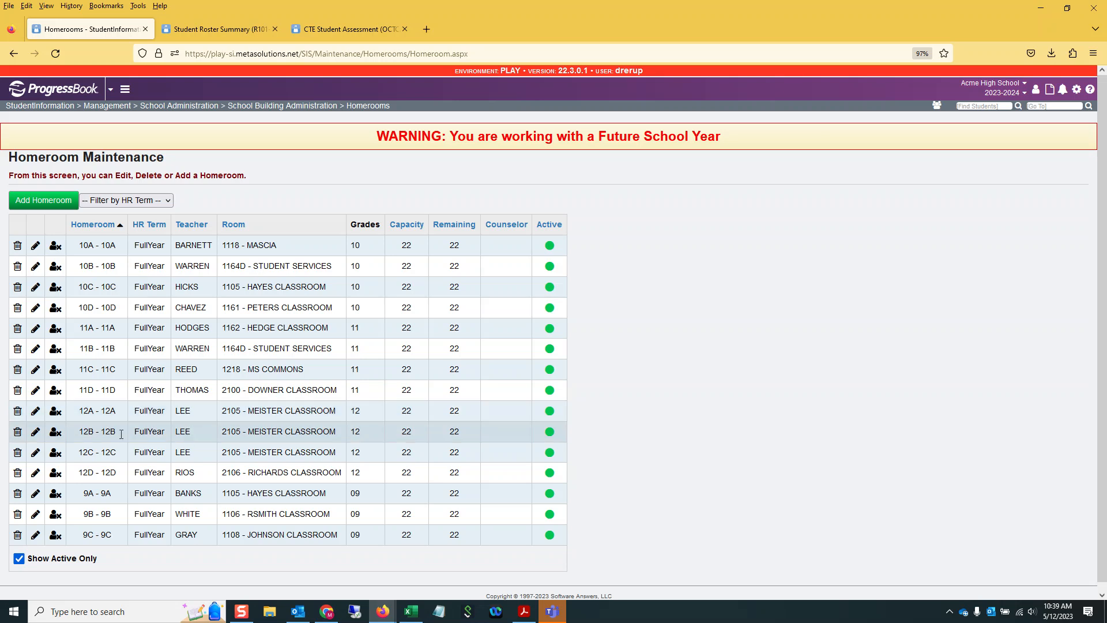
# Assign a different teacher to homeroom 12B and continue with the save despite the homeroom conflict
pyautogui.click(35, 432)
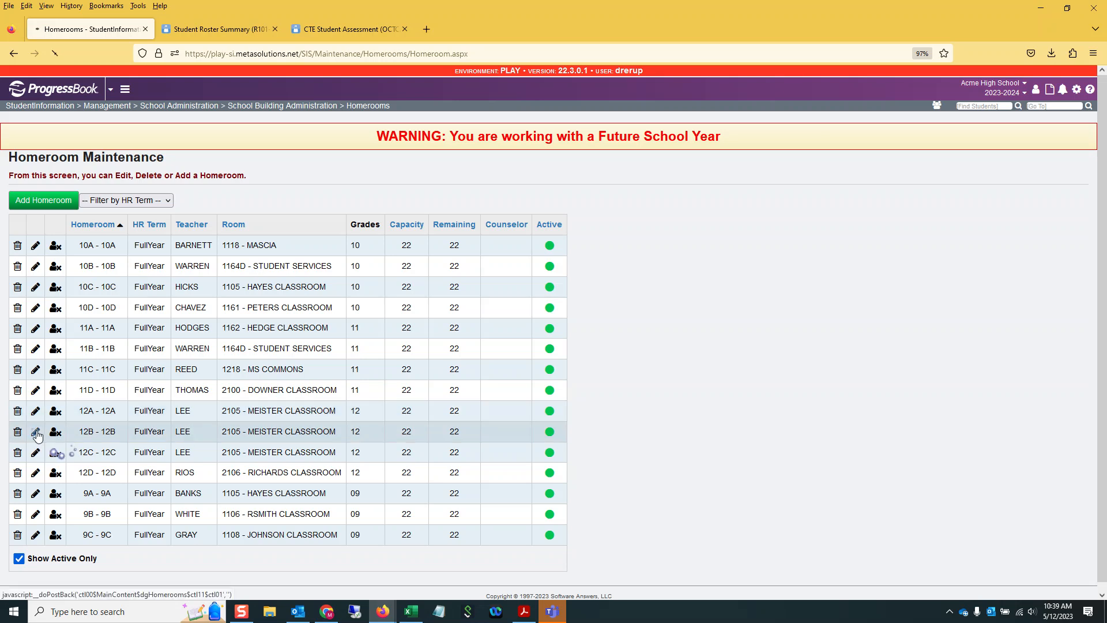
pyautogui.click(109, 277)
pyautogui.scroll(1, 121, 327)
pyautogui.click(119, 324)
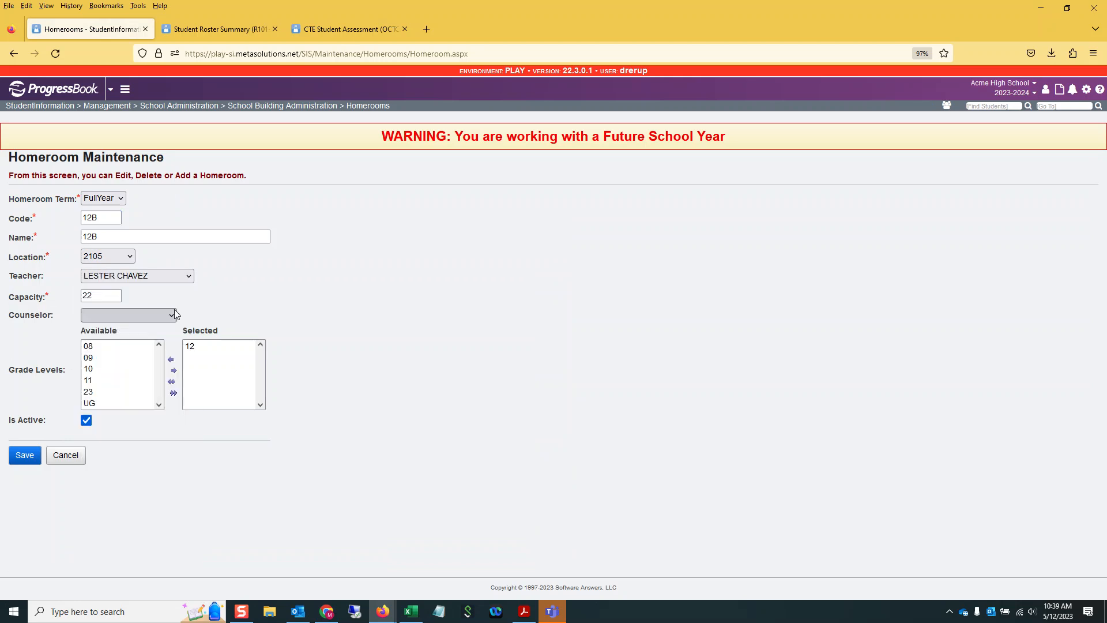
pyautogui.click(20, 459)
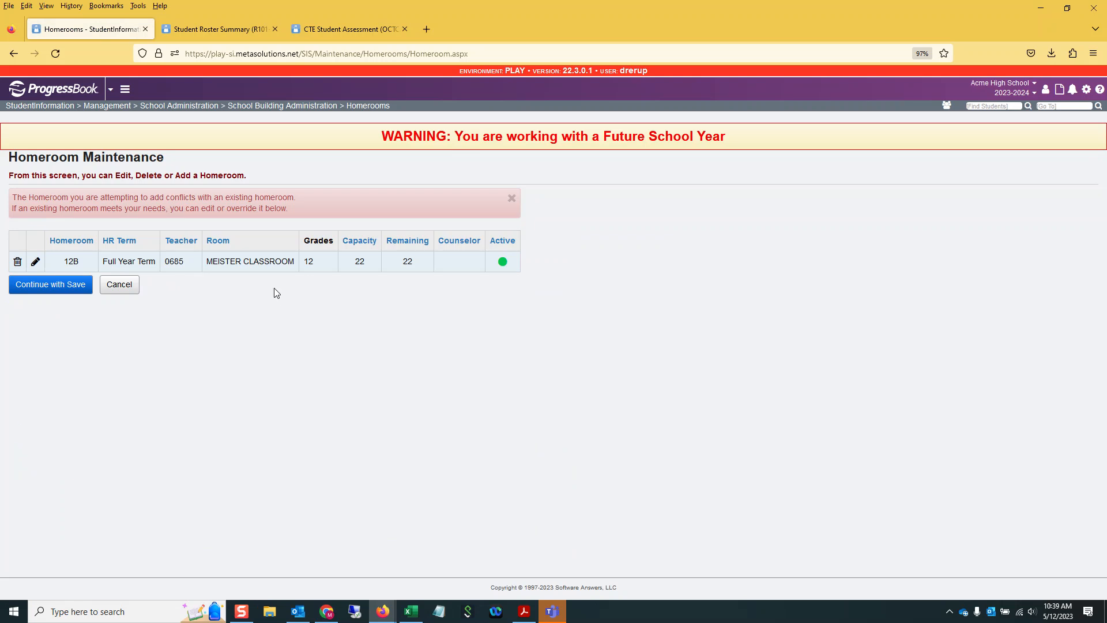
pyautogui.click(56, 288)
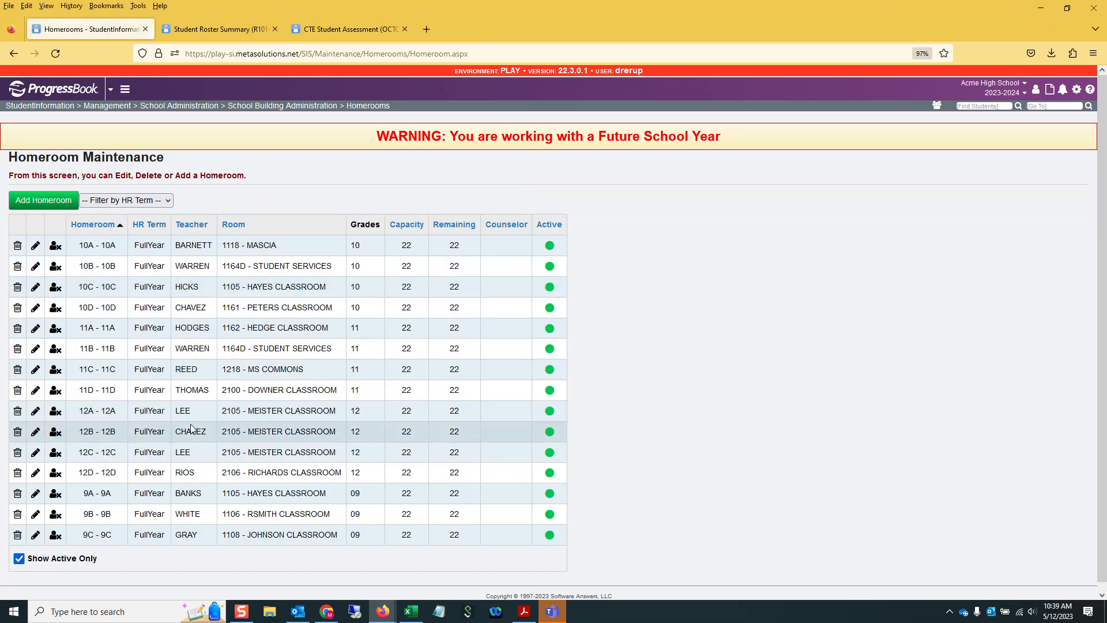
# Reassign homeroom 12B to another teacher from further down the teacher list and save over the existing homeroom
pyautogui.click(35, 432)
pyautogui.click(136, 276)
pyautogui.scroll(-5, 148, 444)
pyautogui.scroll(-2, 148, 444)
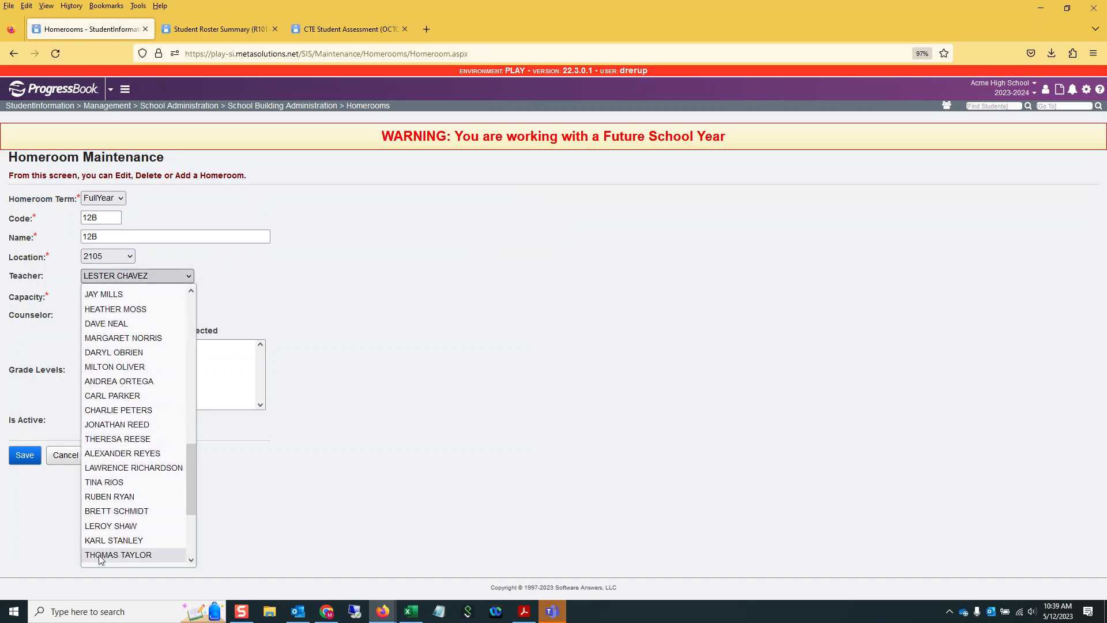
pyautogui.click(126, 526)
pyautogui.click(25, 455)
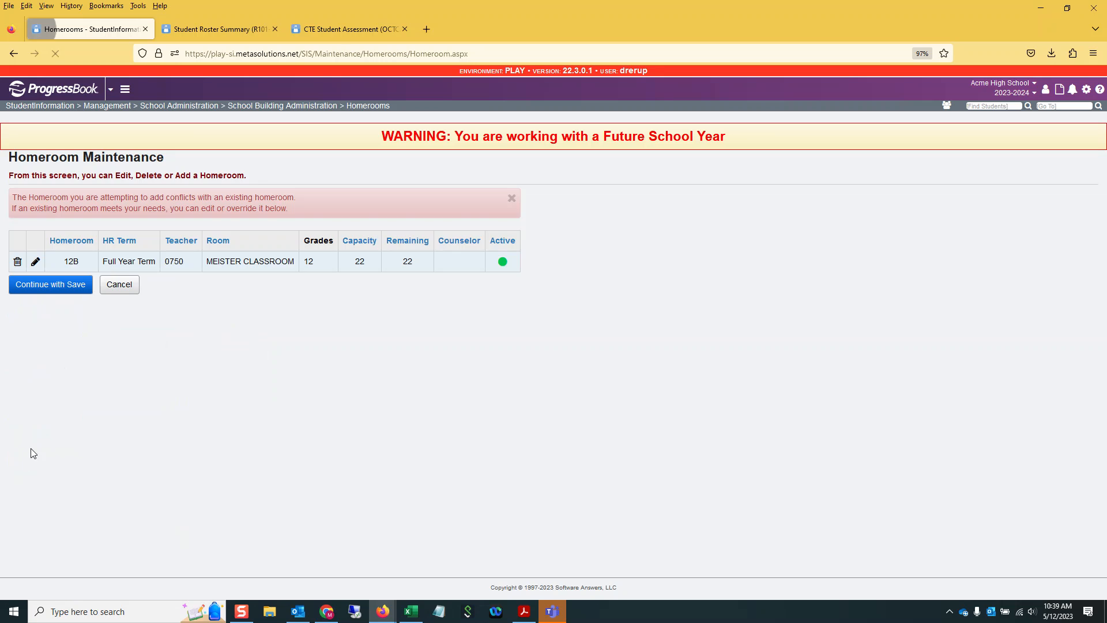
pyautogui.click(55, 284)
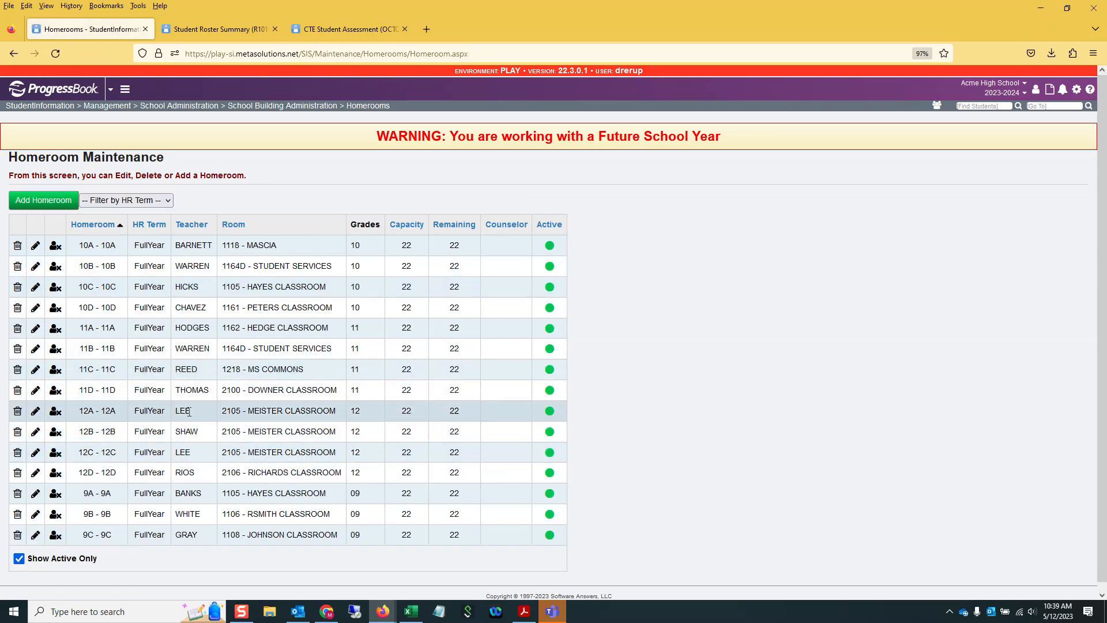
# Change the teacher assigned to homeroom 12C and continue with the save over the existing homeroom
pyautogui.click(35, 452)
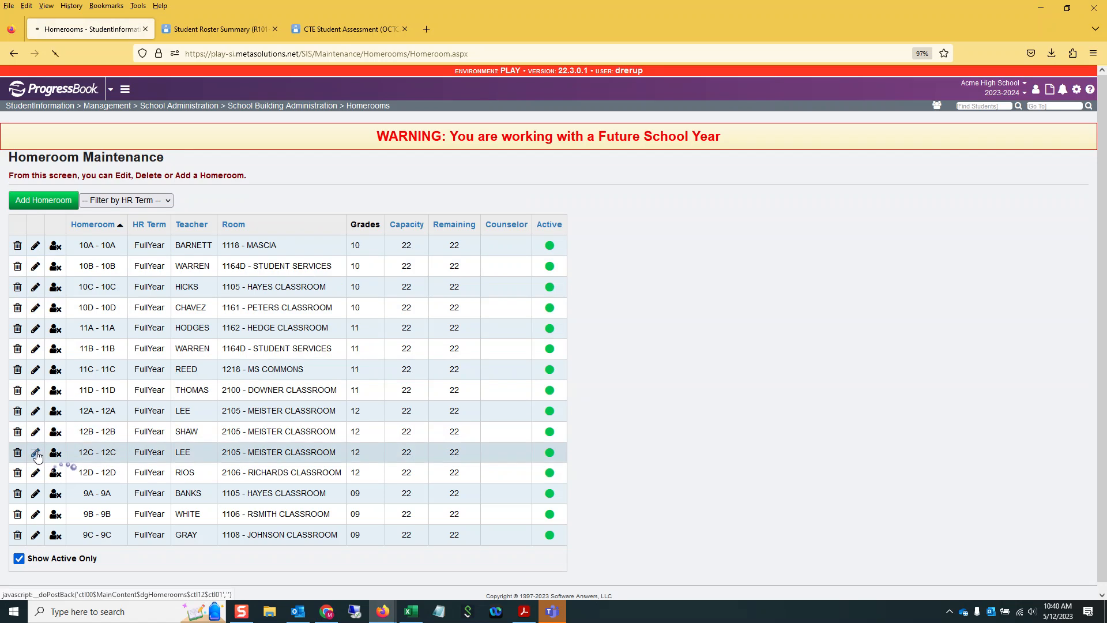
pyautogui.click(136, 276)
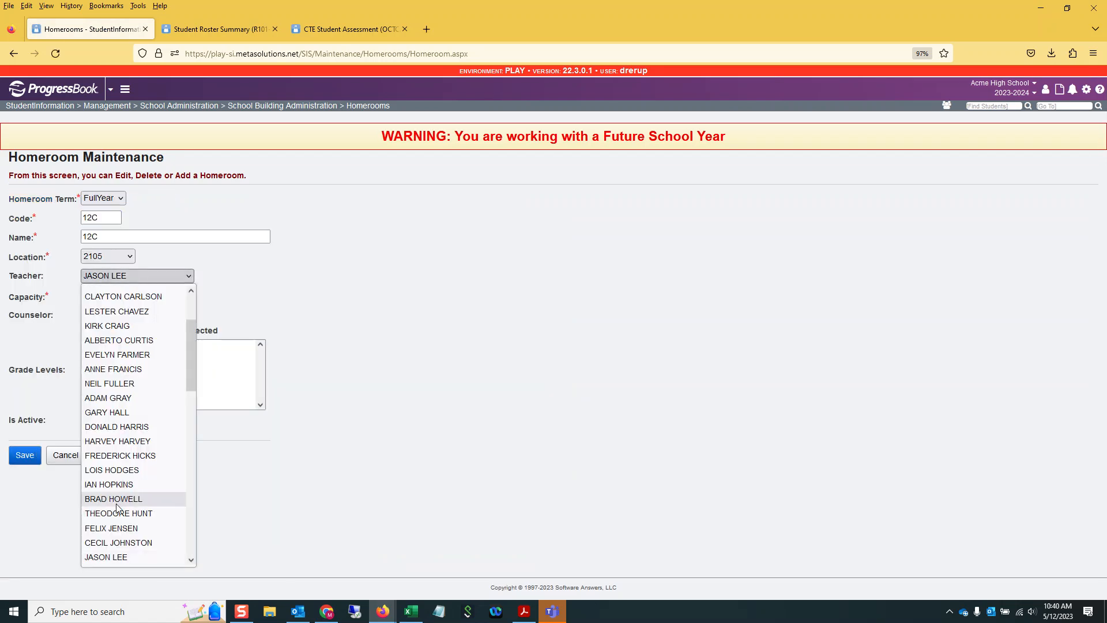
pyautogui.scroll(-2, 118, 508)
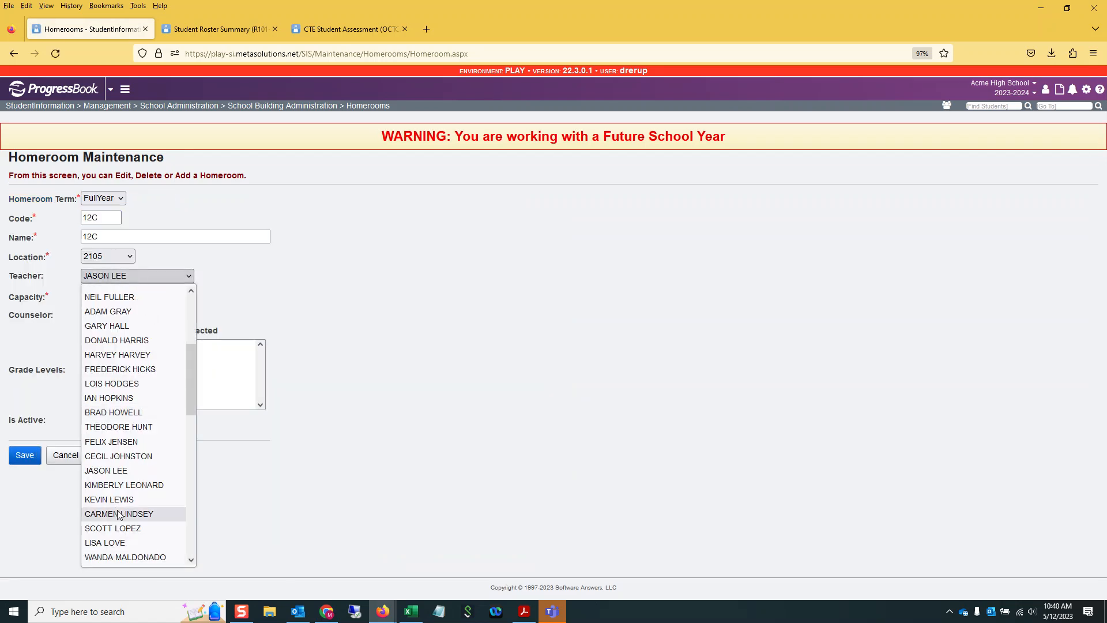
pyautogui.click(113, 542)
pyautogui.click(23, 456)
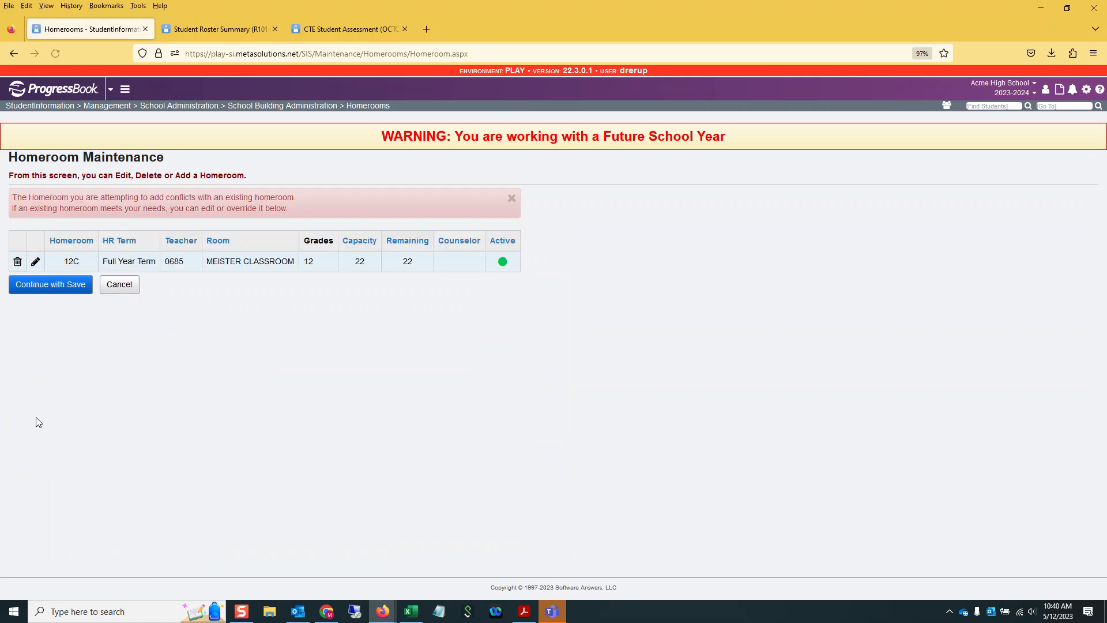
pyautogui.click(47, 286)
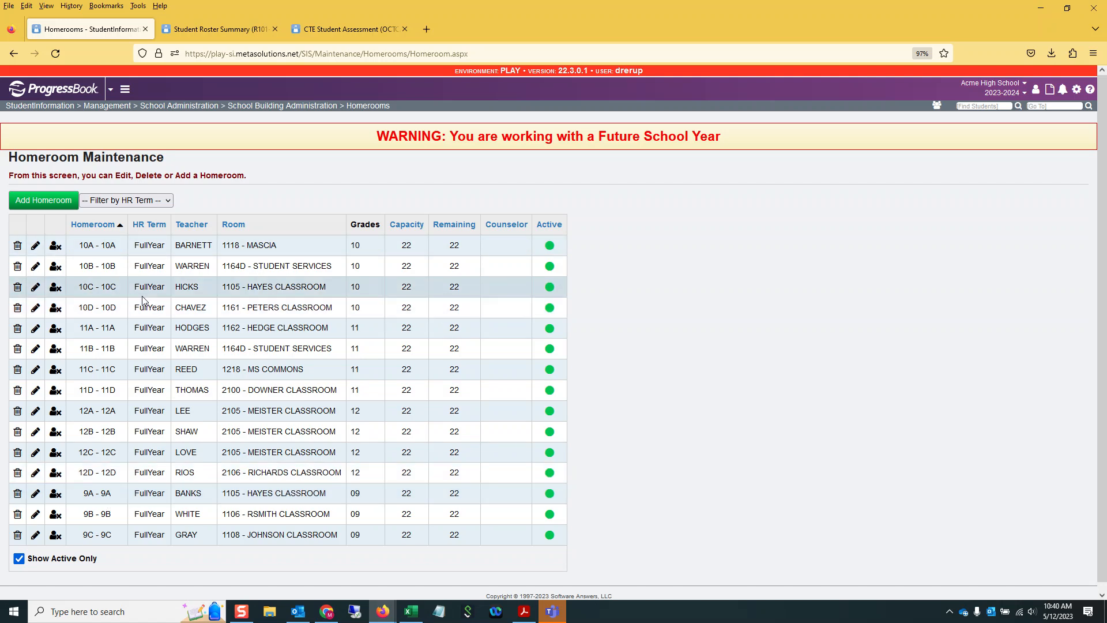
# Check homeroom 10D's details and review the grade 10, 11 and 12 homerooms in the list with their capacities
pyautogui.click(36, 310)
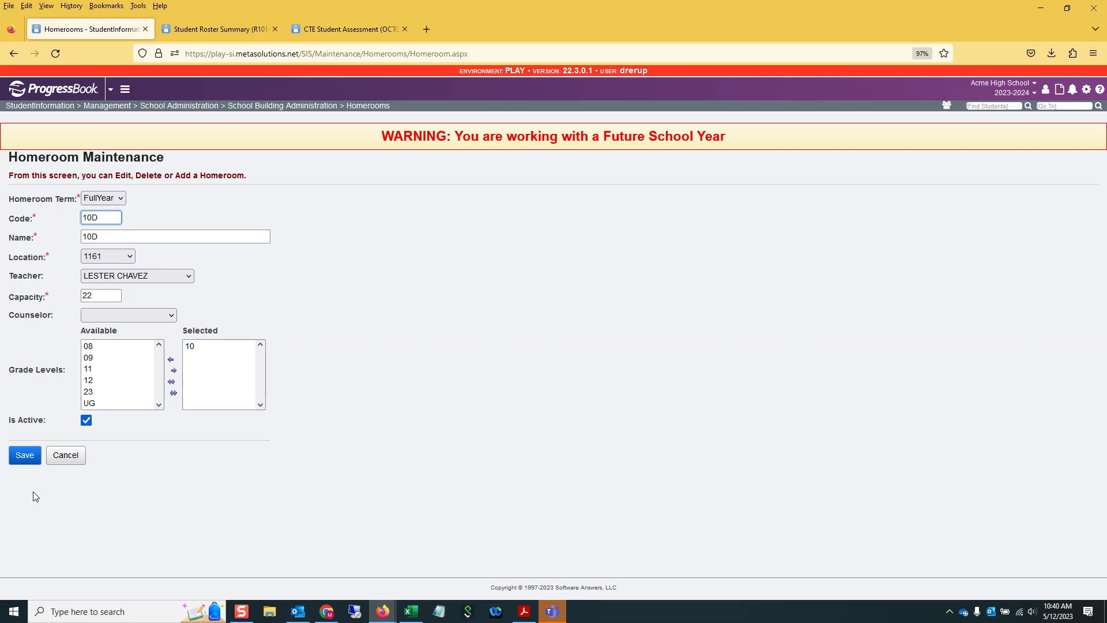
pyautogui.click(65, 456)
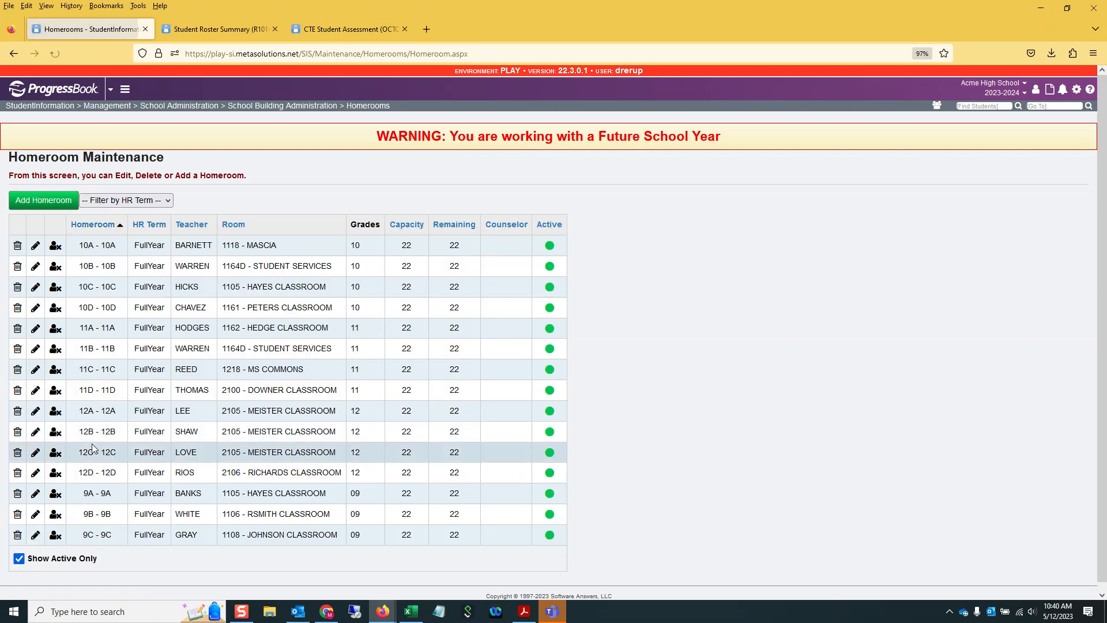
pyautogui.moveTo(100, 245); pyautogui.dragTo(425, 317)
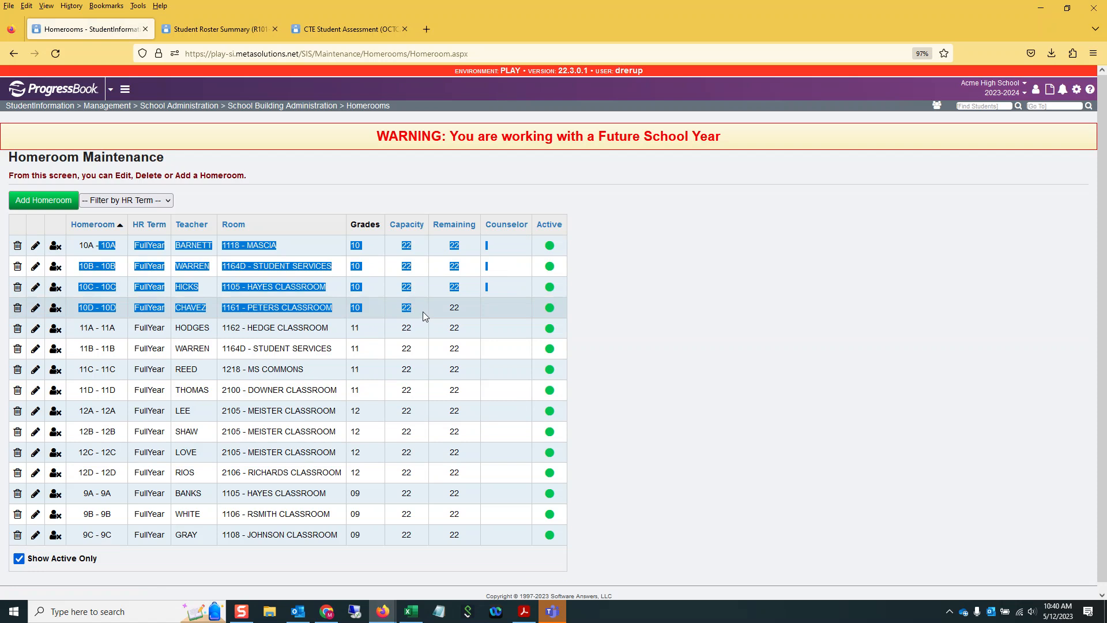
pyautogui.click(404, 329)
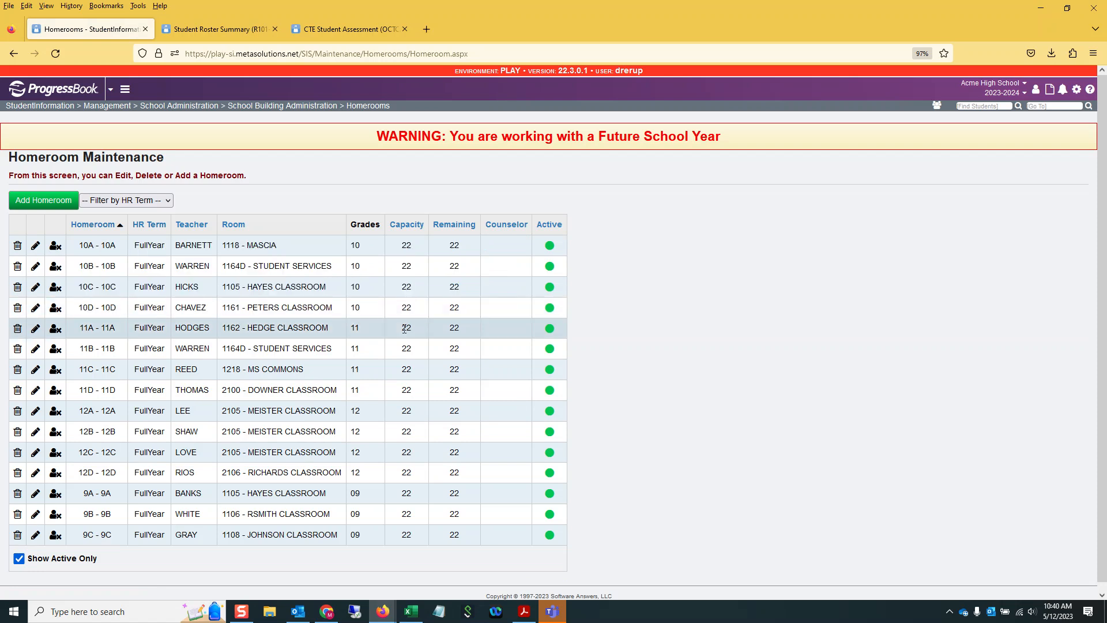
pyautogui.moveTo(92, 330); pyautogui.dragTo(459, 390)
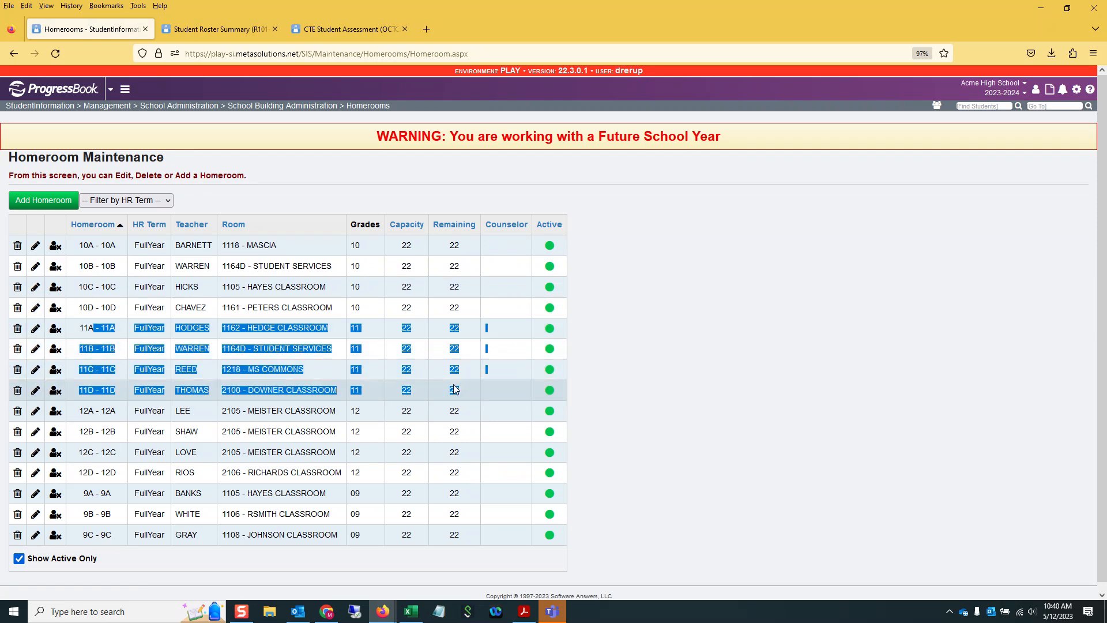
pyautogui.click(421, 394)
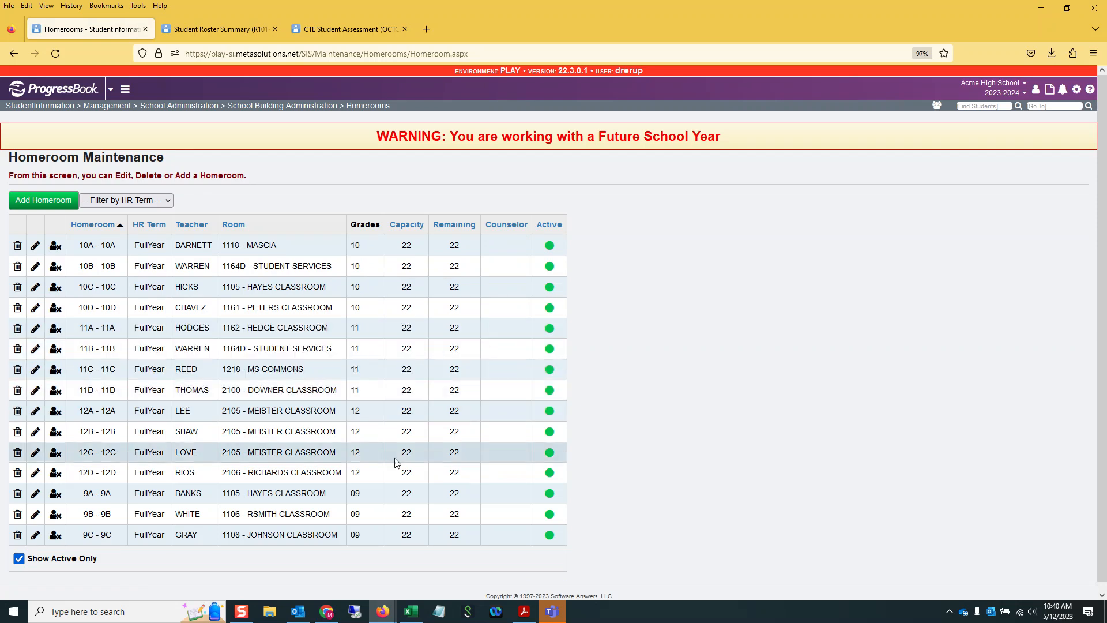
pyautogui.moveTo(113, 472); pyautogui.dragTo(421, 411)
pyautogui.click(294, 568)
# Open the completed Student Roster Summary (R101-B) report as a PDF and examine the student totals per grade
pyautogui.click(201, 29)
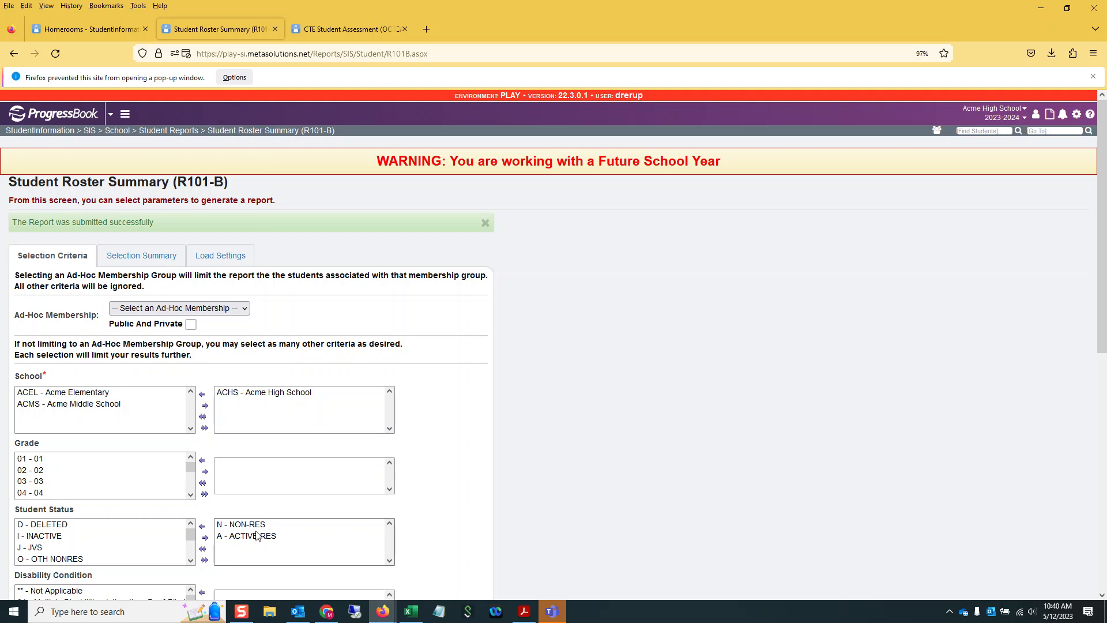
pyautogui.scroll(-2, 465, 497)
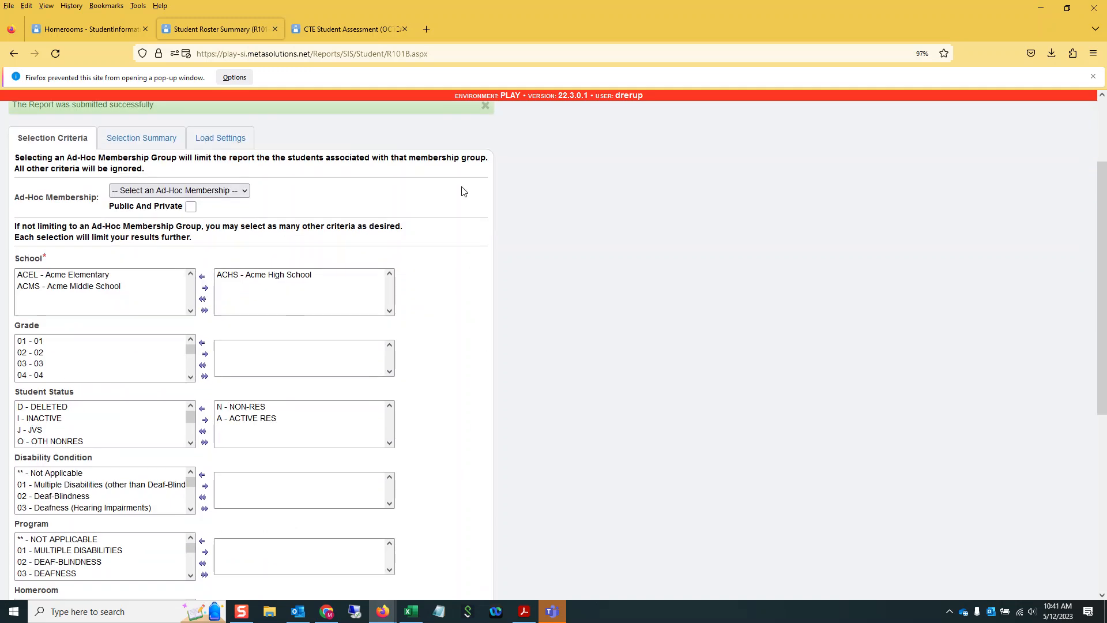
pyautogui.scroll(2, 861, 113)
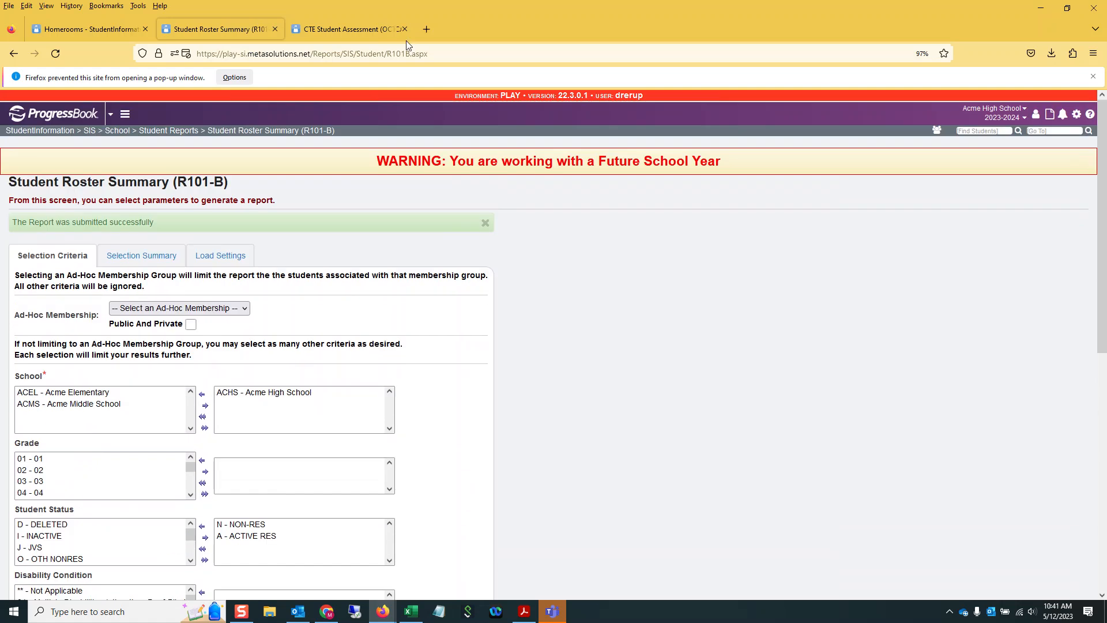
pyautogui.click(1076, 118)
pyautogui.click(1035, 151)
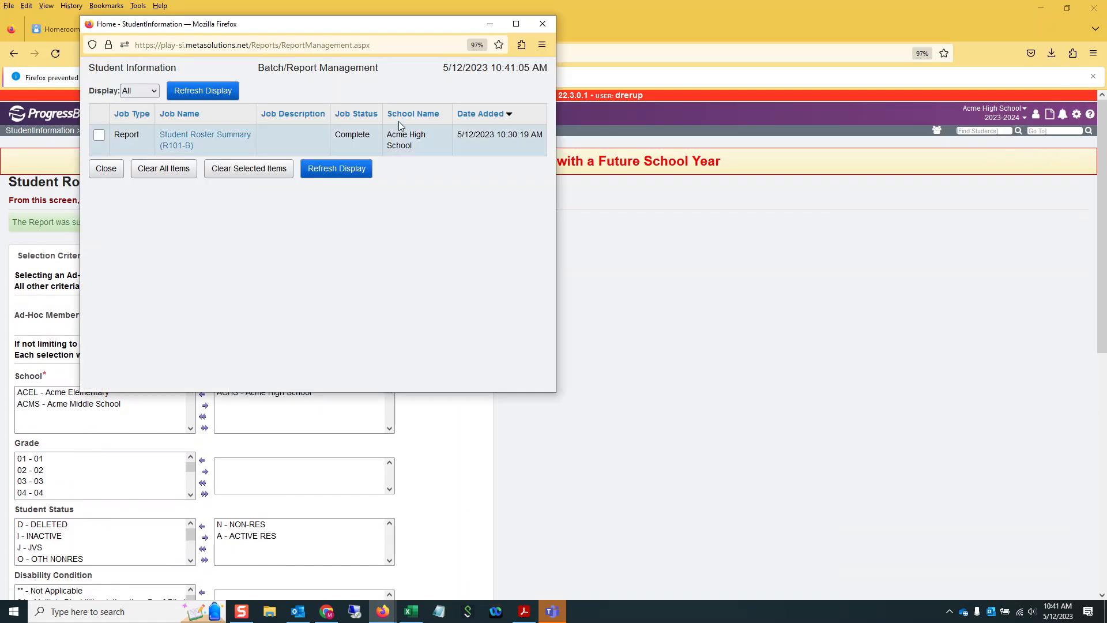
pyautogui.click(207, 135)
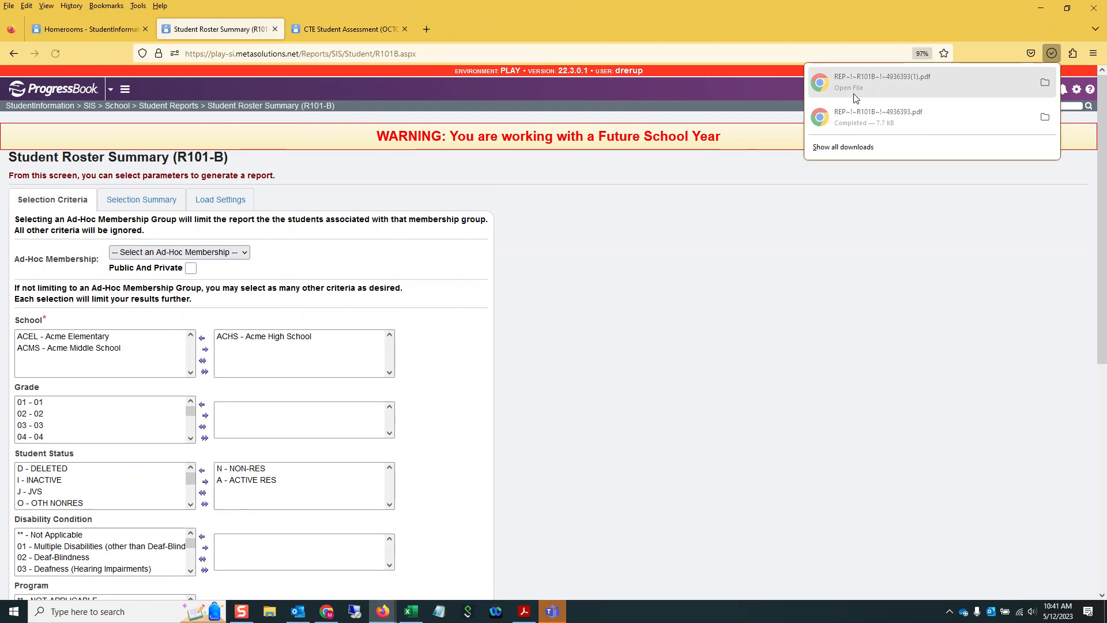
pyautogui.click(857, 83)
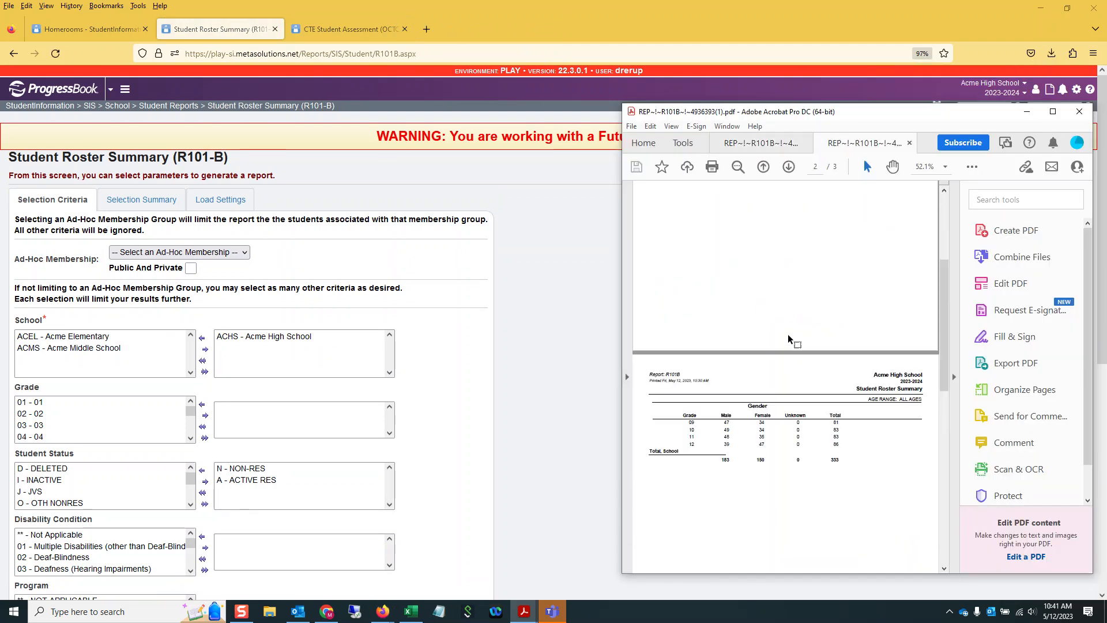
pyautogui.scroll(-1, 789, 340)
pyautogui.scroll(2, 789, 427)
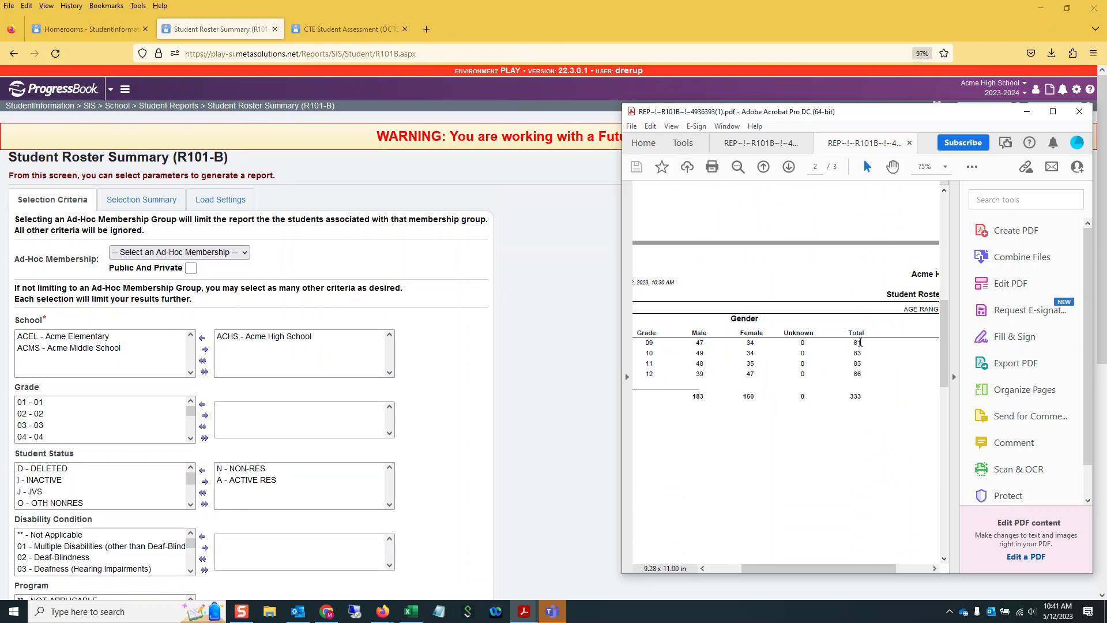
# Return to Homeroom Maintenance and start a new FullYear homeroom with code 9B and name 9B
pyautogui.click(101, 30)
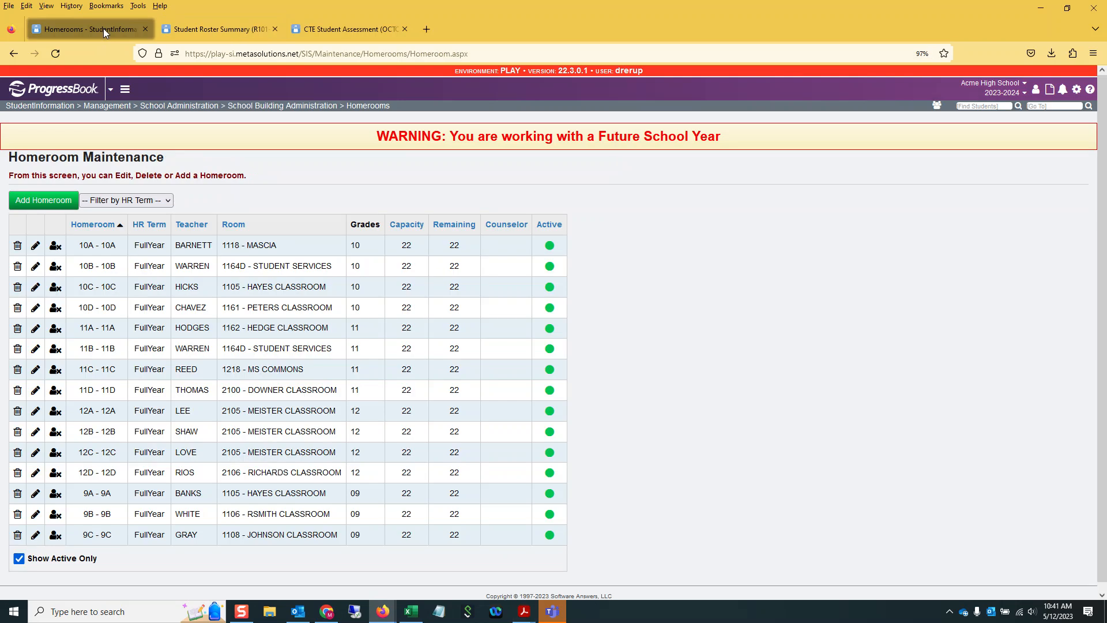
pyautogui.click(71, 208)
pyautogui.click(103, 198)
pyautogui.click(98, 230)
pyautogui.click(96, 218)
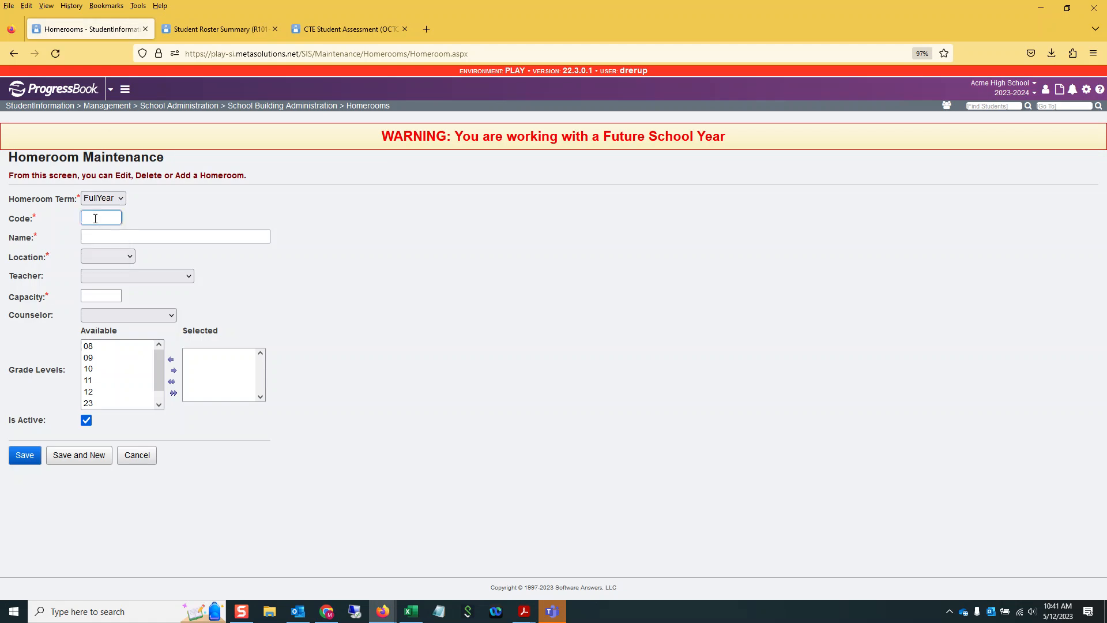
pyautogui.write('9B')
pyautogui.press('Tab')
pyautogui.write('9')
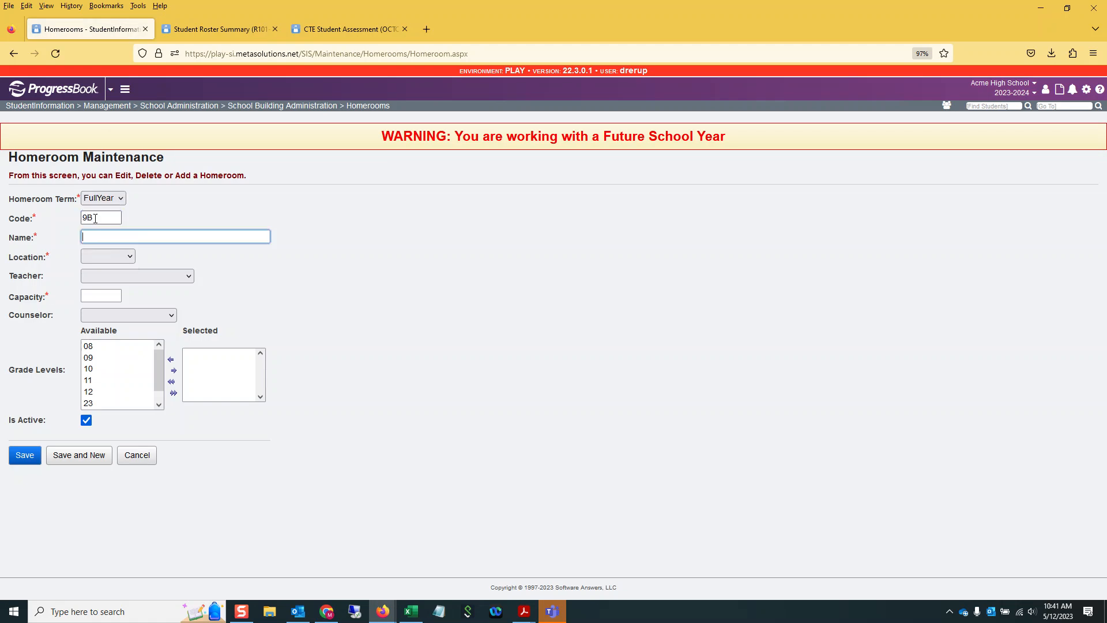
pyautogui.write('B')
pyautogui.press('Tab')
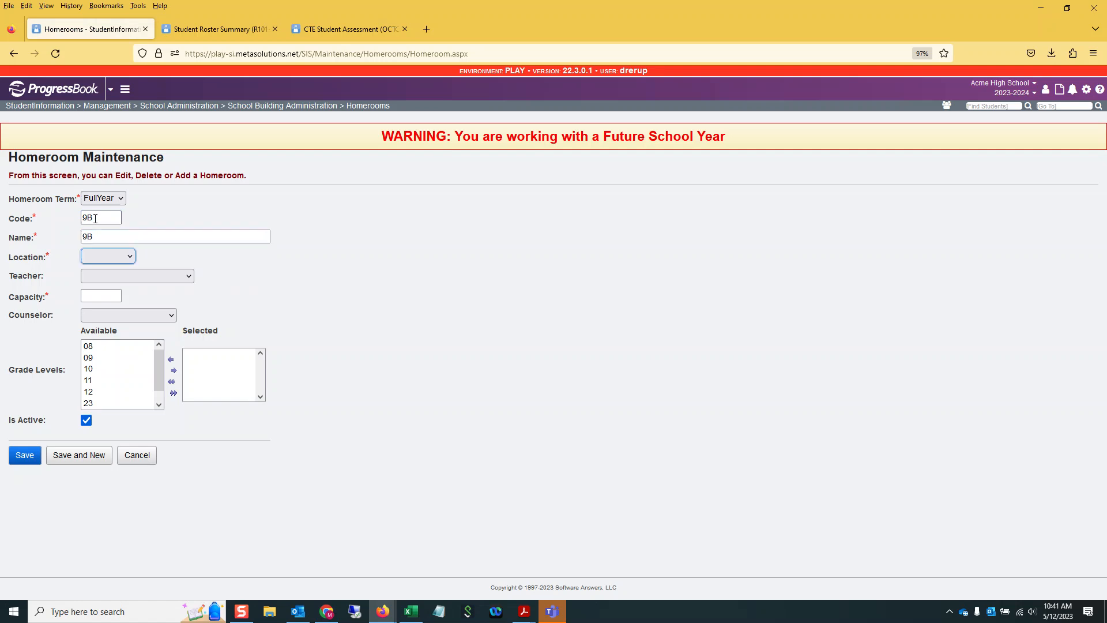
# Set the new homeroom's location to 1164D, choose its teacher, and set the capacity to 22
pyautogui.click(98, 255)
pyautogui.click(96, 447)
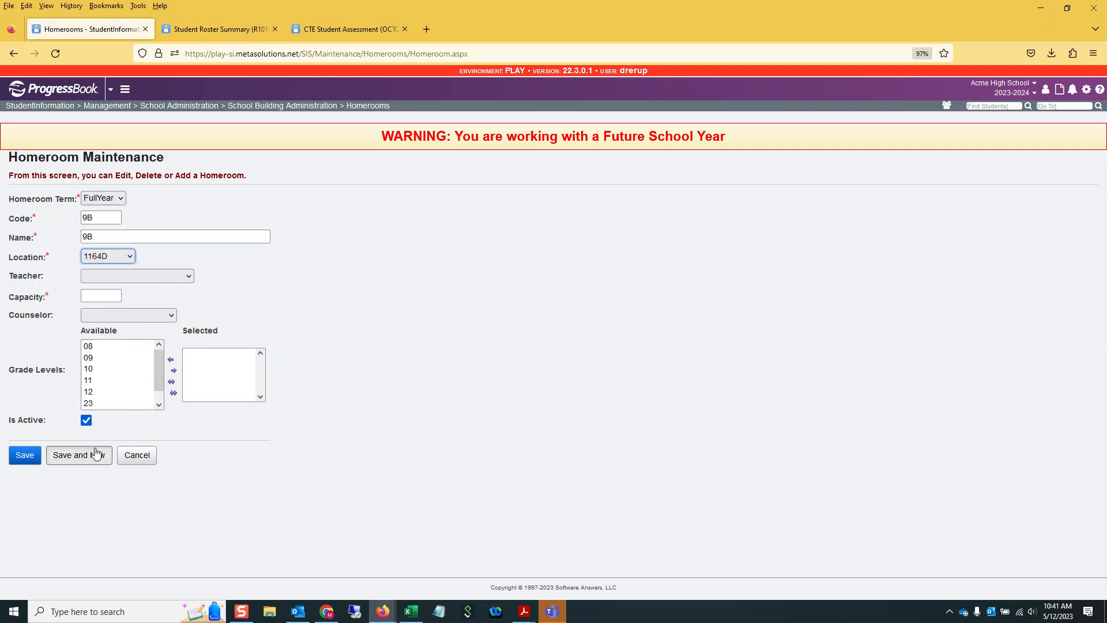
pyautogui.click(104, 275)
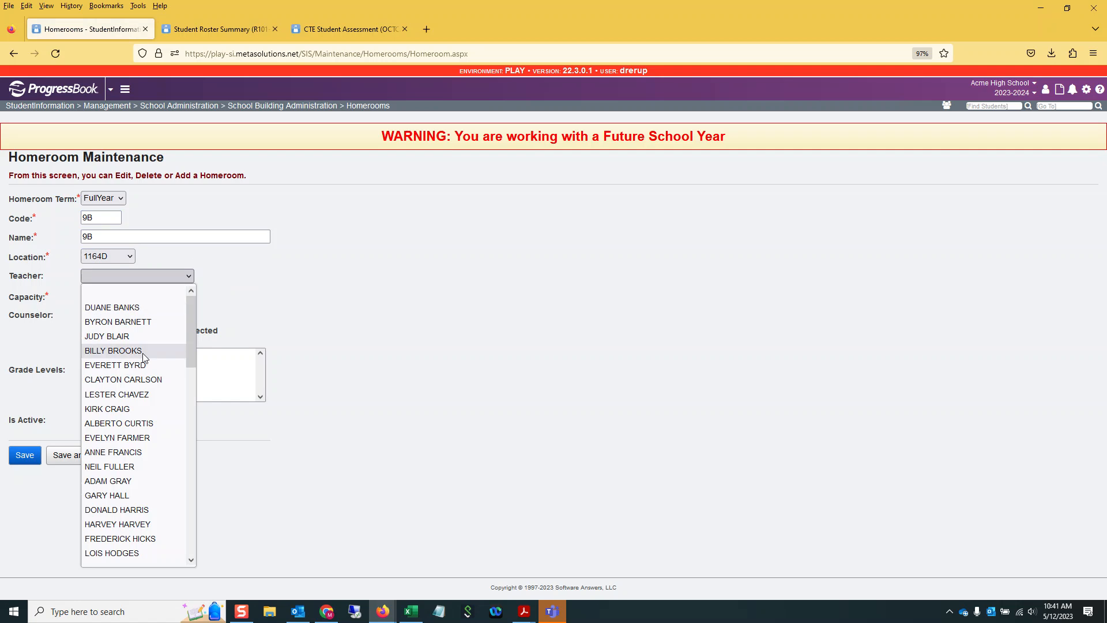
pyautogui.click(104, 440)
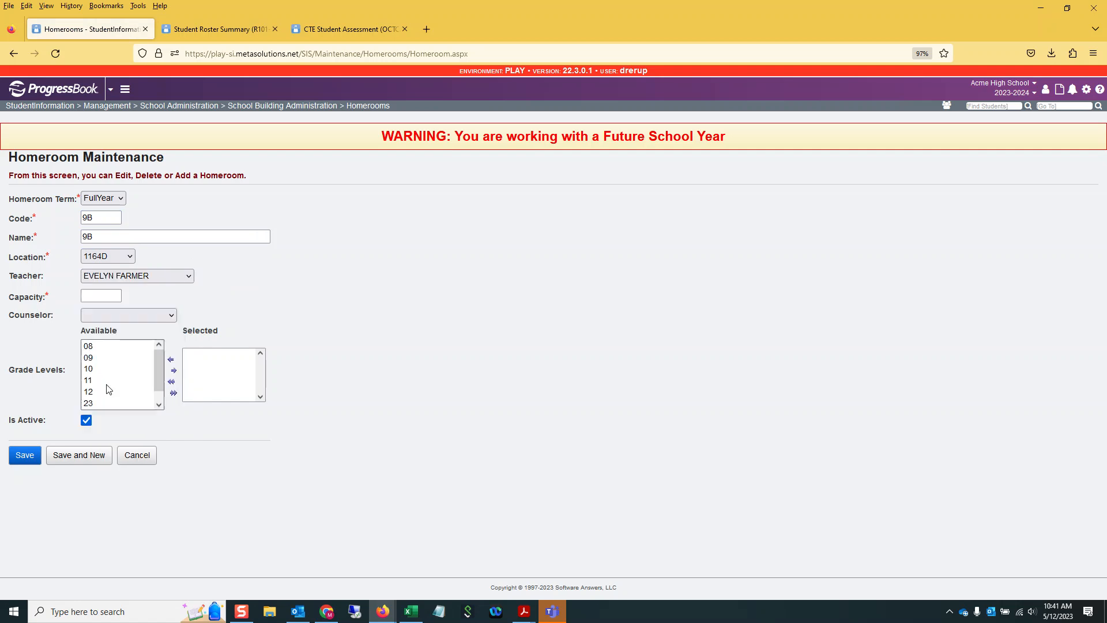
pyautogui.click(107, 298)
pyautogui.write('22')
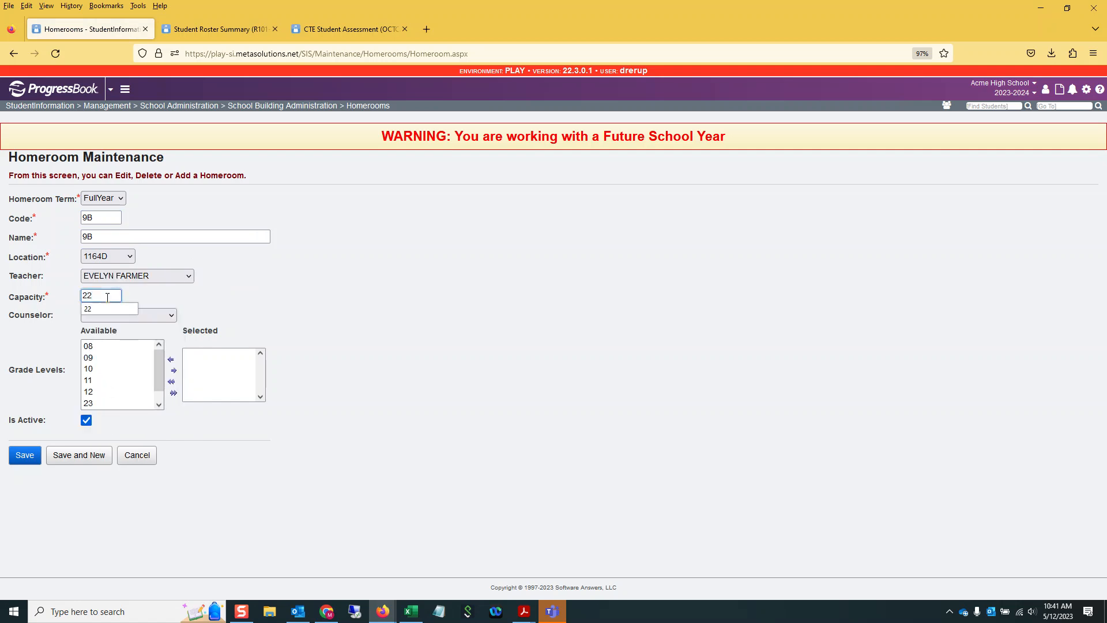
# Assign grade level 09 to the new homeroom 9B and save it, continuing past the conflict with the existing homeroom
pyautogui.doubleClick(107, 358)
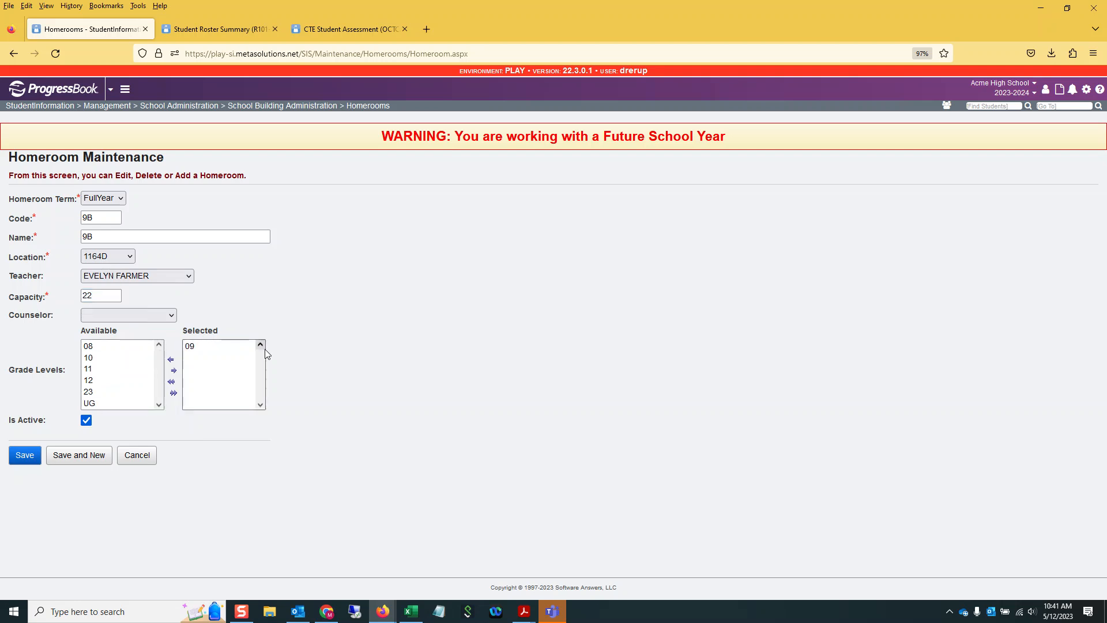
pyautogui.click(26, 457)
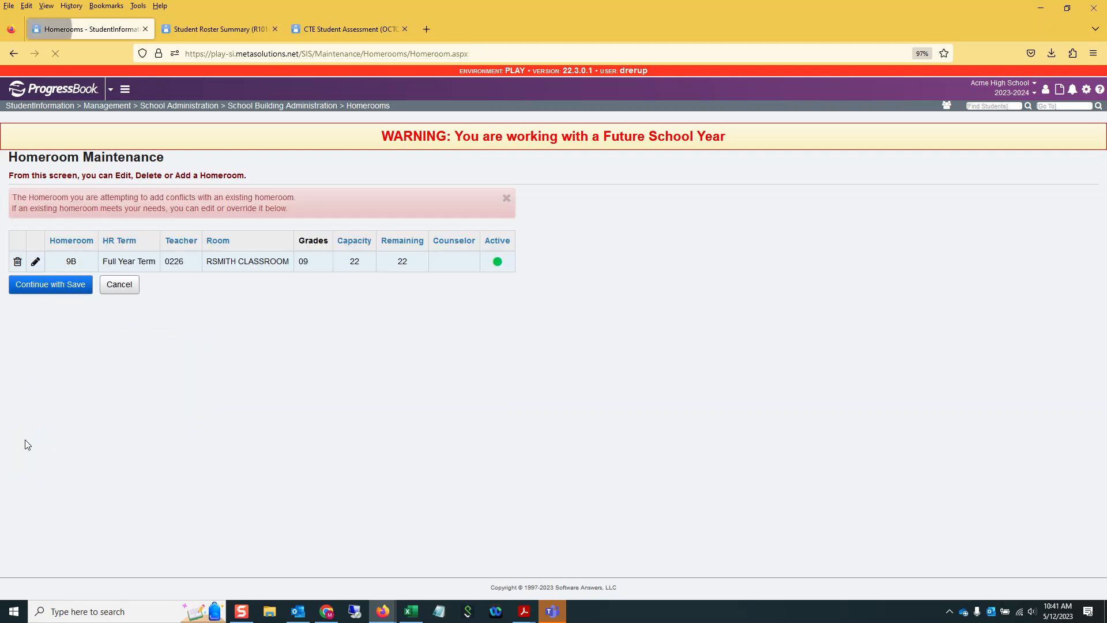
pyautogui.click(43, 288)
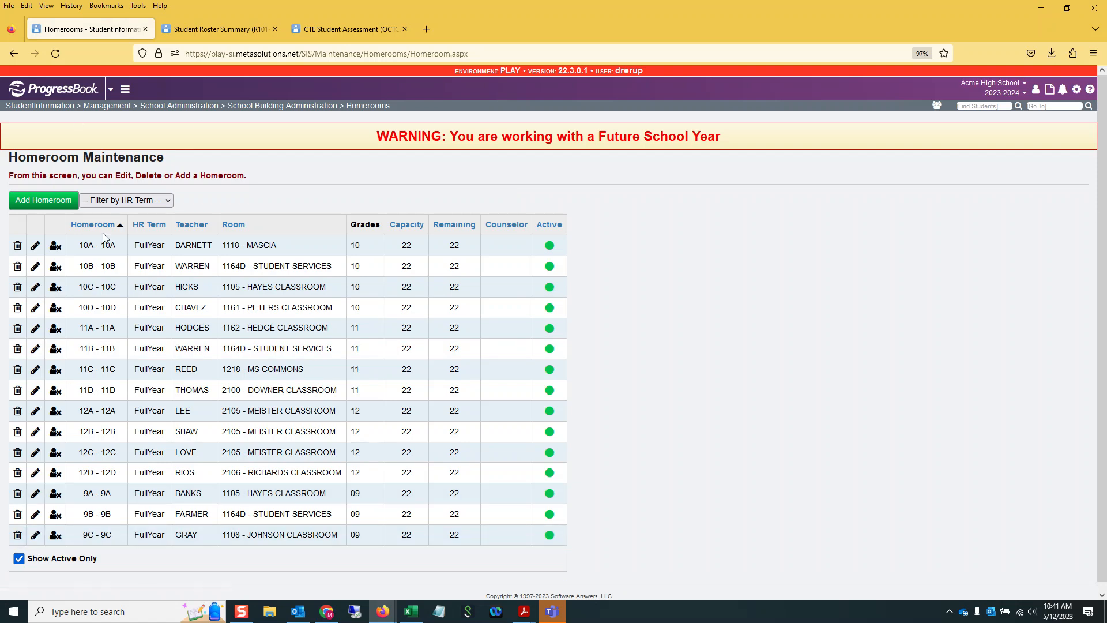
# Start another new FullYear homeroom with code 9D and name 9D
pyautogui.click(49, 202)
pyautogui.click(103, 199)
pyautogui.click(101, 227)
pyautogui.click(102, 219)
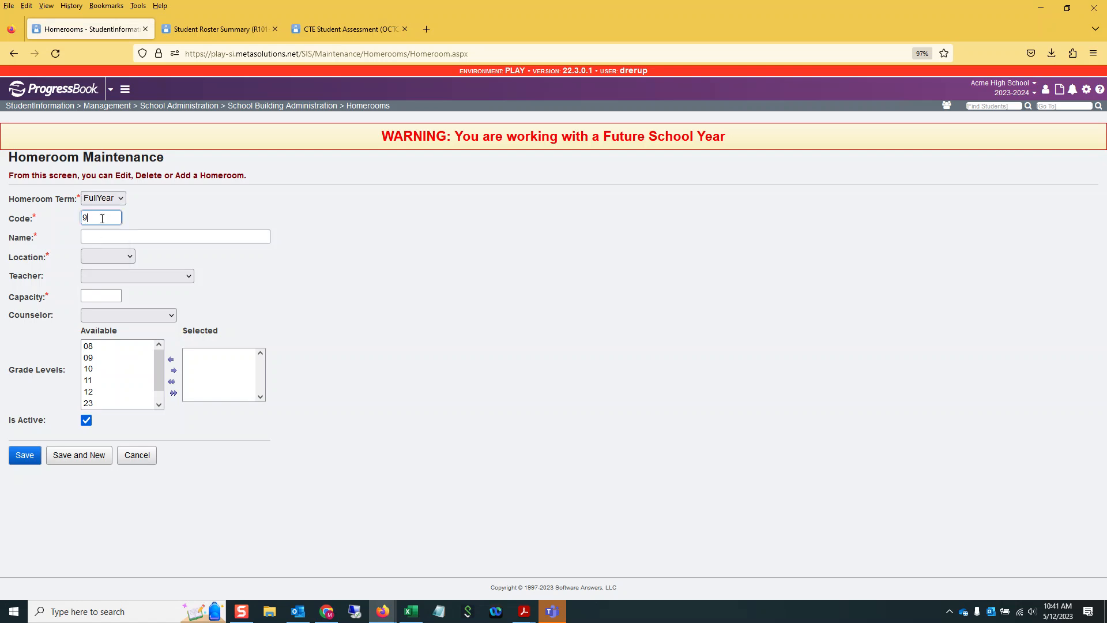
pyautogui.write('9D')
pyautogui.press('Tab')
pyautogui.write('9D')
pyautogui.press('Tab')
# Set homeroom 9D's location to 1164D, choose its teacher, and set the capacity to 22
pyautogui.click(124, 255)
pyautogui.click(115, 434)
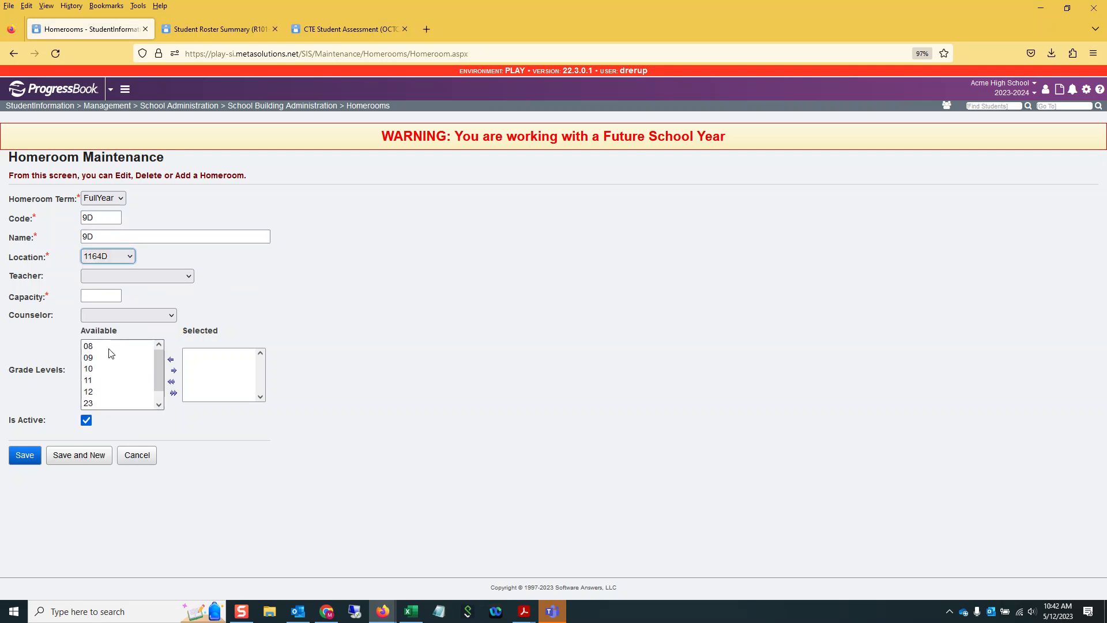
pyautogui.click(123, 275)
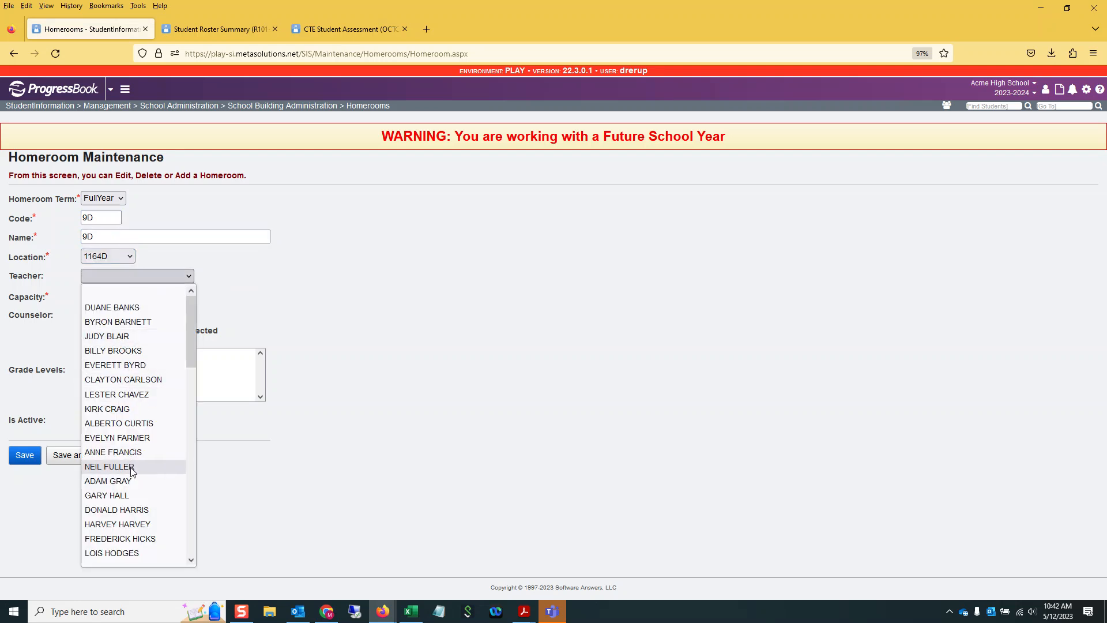
pyautogui.click(110, 495)
pyautogui.click(104, 294)
pyautogui.write('22')
# Assign grade level 09 to homeroom 9D, save it, and check the grade 09 homerooms in the list
pyautogui.click(91, 358)
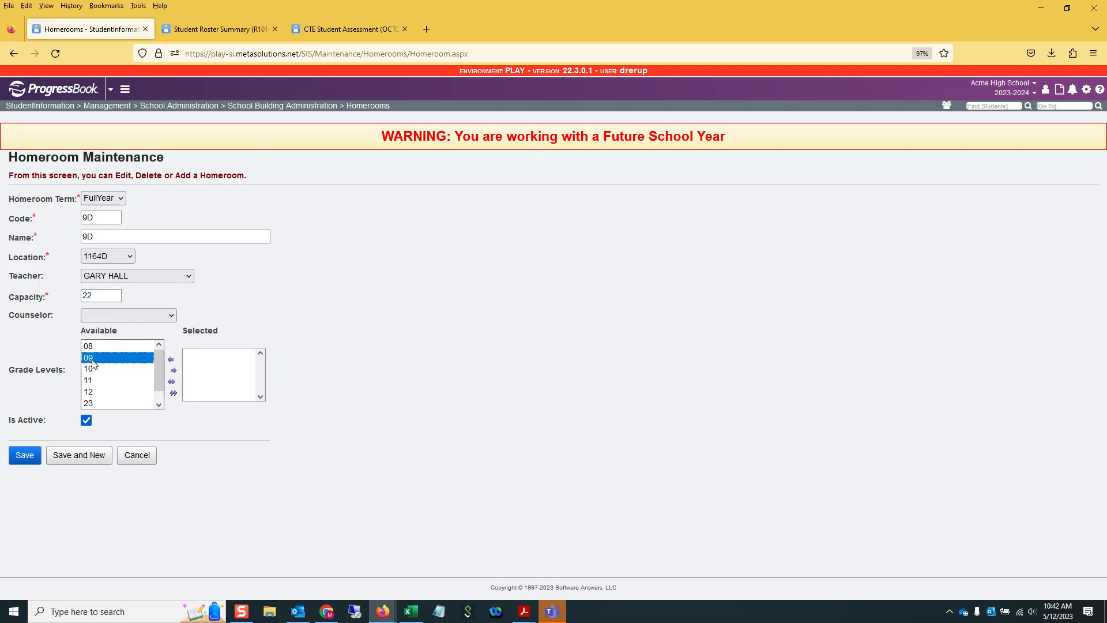
pyautogui.doubleClick(92, 360)
pyautogui.click(33, 459)
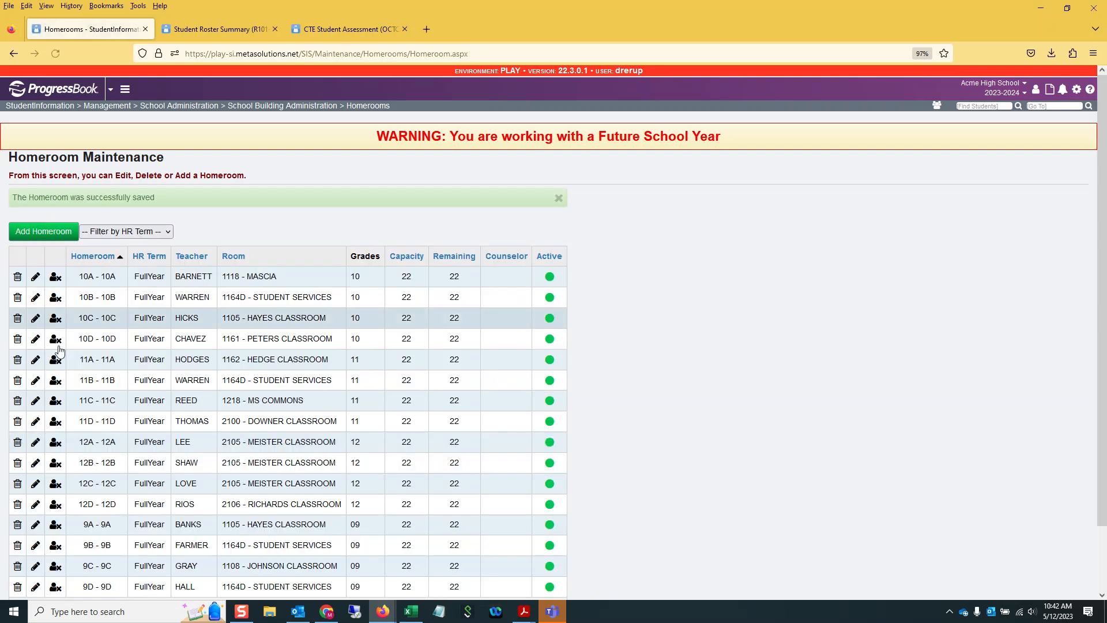
pyautogui.scroll(-3, 45, 336)
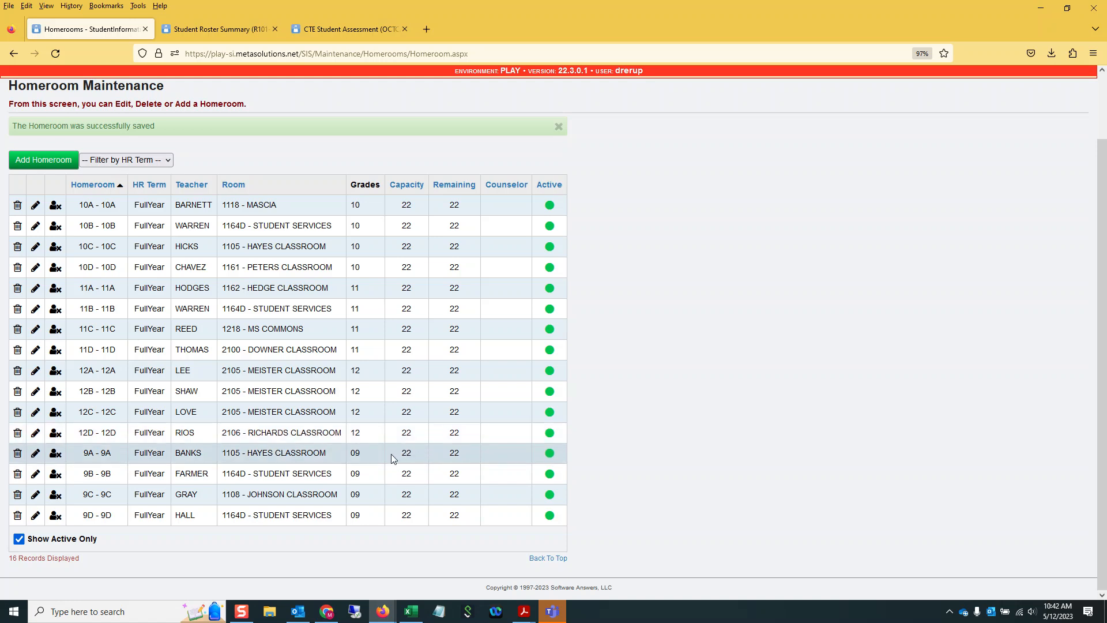
# Go to the Homeroom Bulk Assignment page by searching for "homeroom bulk"
pyautogui.scroll(3, 391, 460)
pyautogui.click(1040, 110)
pyautogui.write('home')
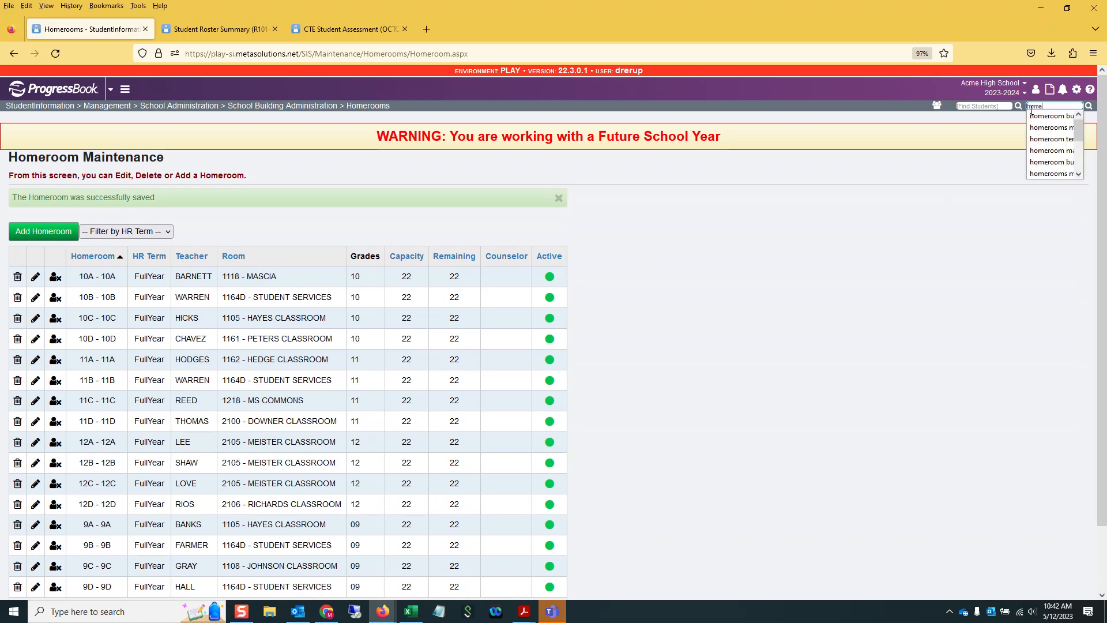
pyautogui.write('room bu')
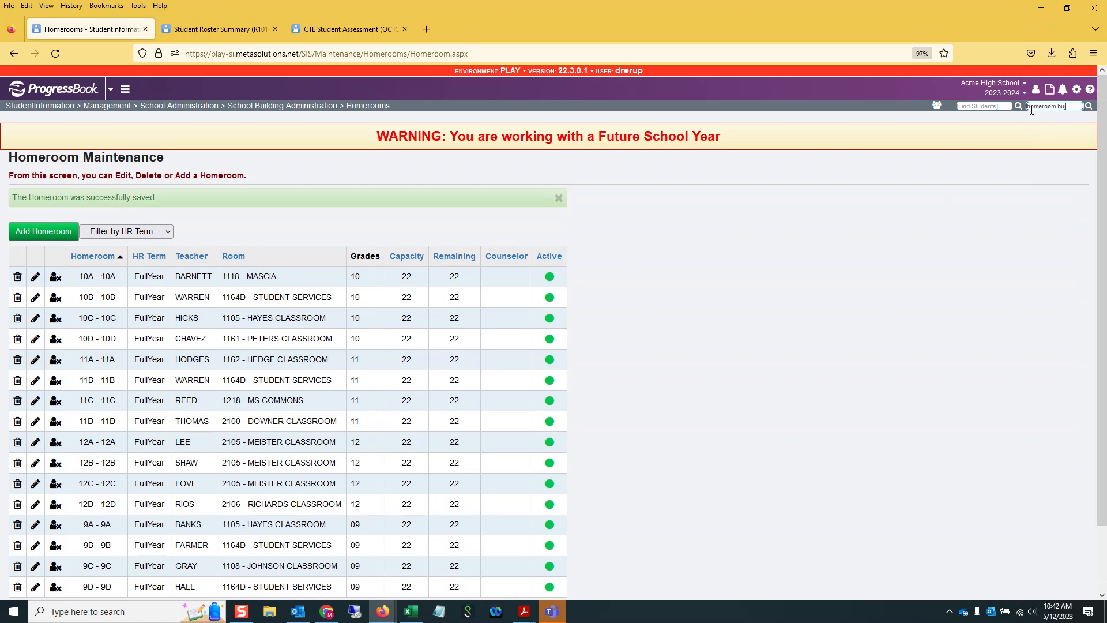
pyautogui.write('lk')
pyautogui.press('Return')
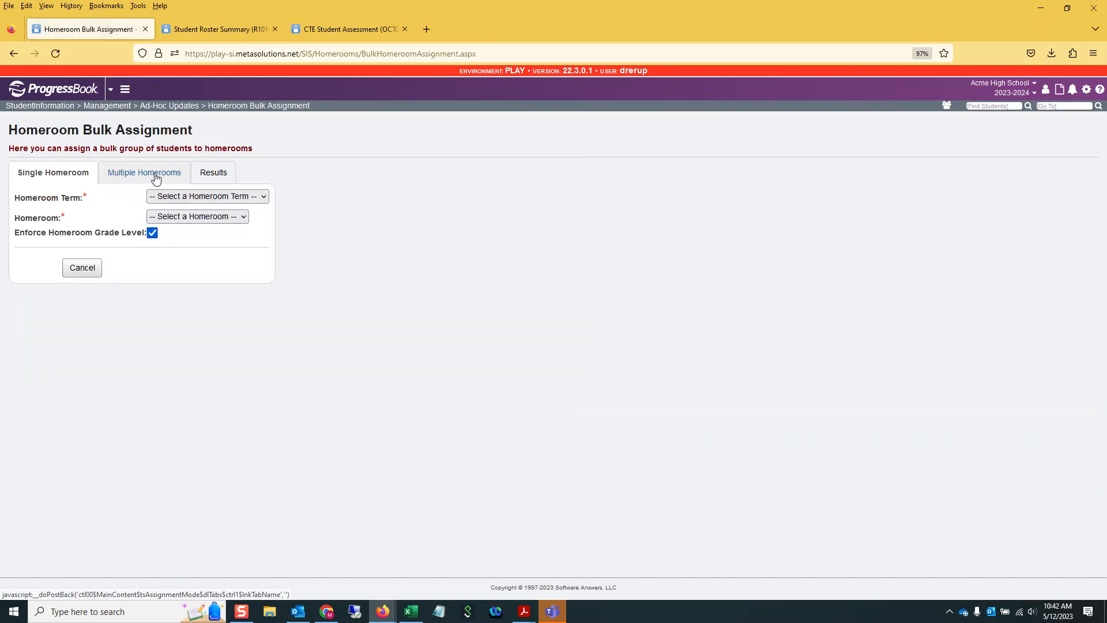
# Set up a multiple-homeroom assignment for the FullYear - Full Year Term with all available homerooms selected
pyautogui.click(141, 174)
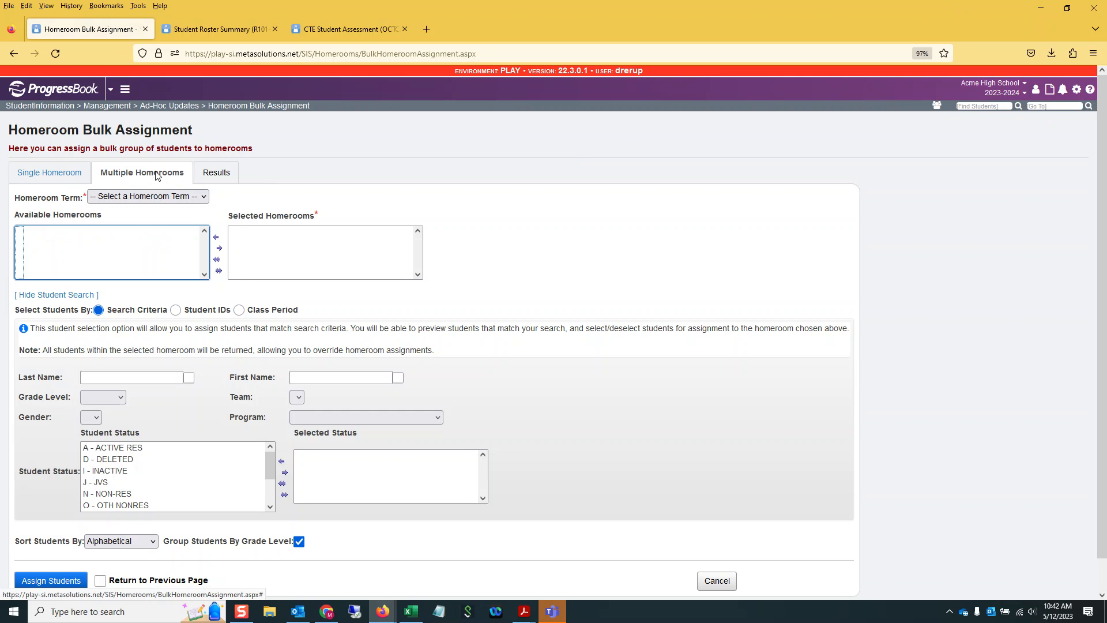
pyautogui.click(134, 198)
pyautogui.click(127, 225)
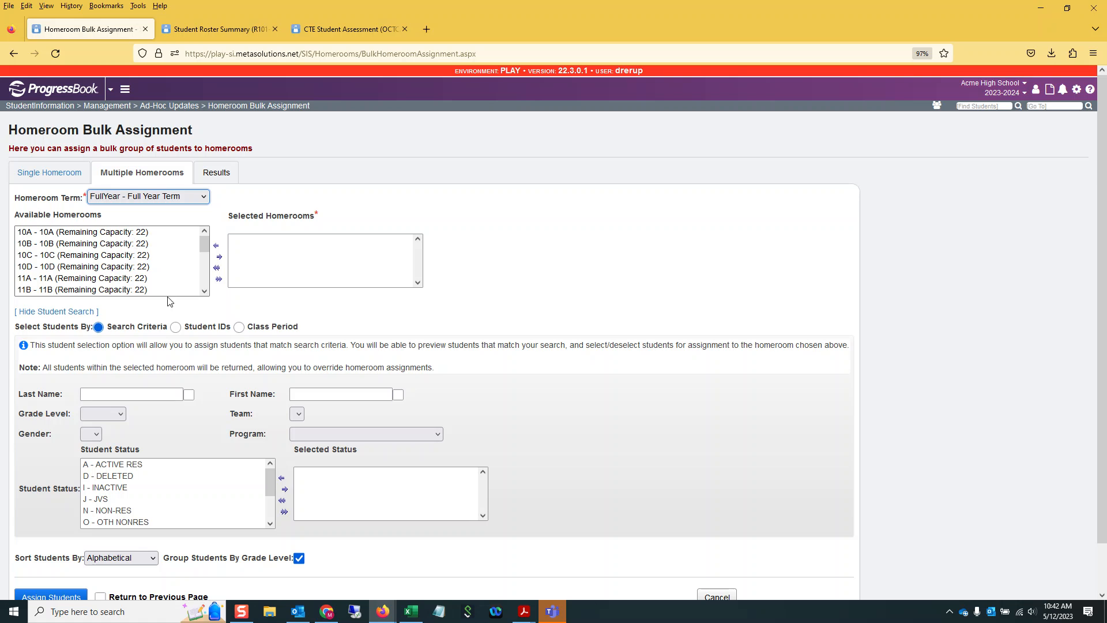
pyautogui.click(218, 279)
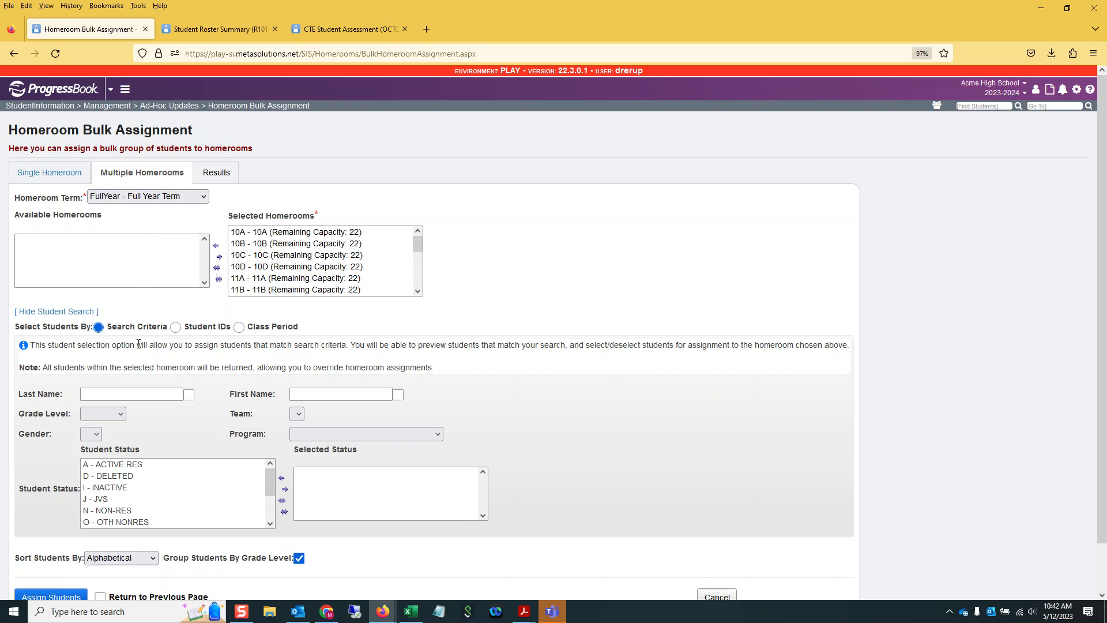
# Limit the student search to the statuses A - ACTIVE RES and N - NON-RES
pyautogui.scroll(-2, 138, 344)
pyautogui.click(128, 415)
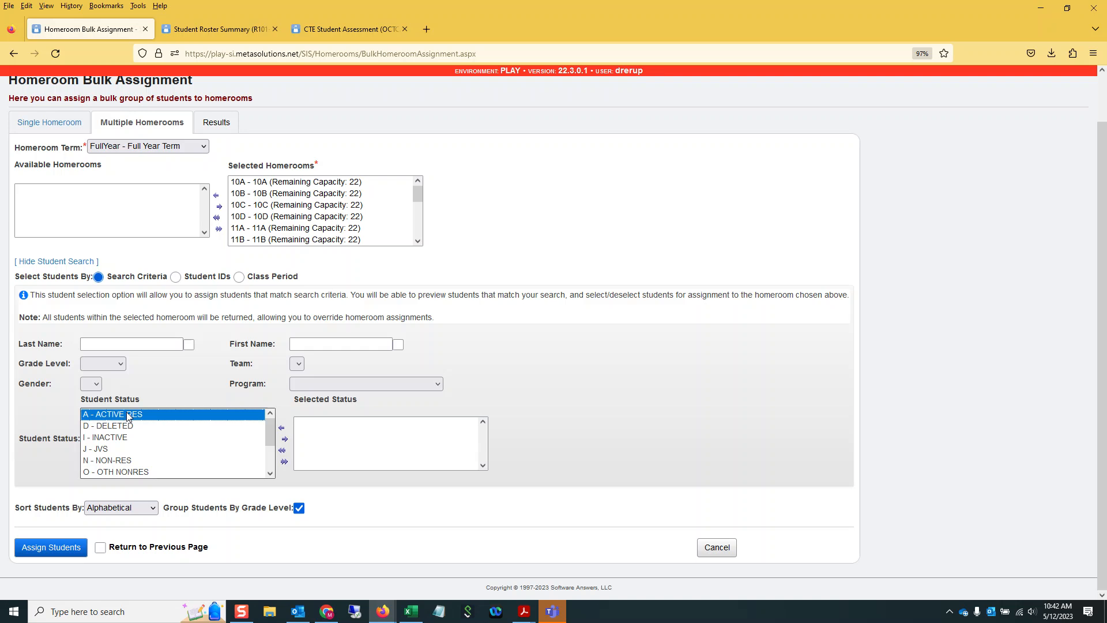
pyautogui.doubleClick(127, 415)
pyautogui.doubleClick(105, 449)
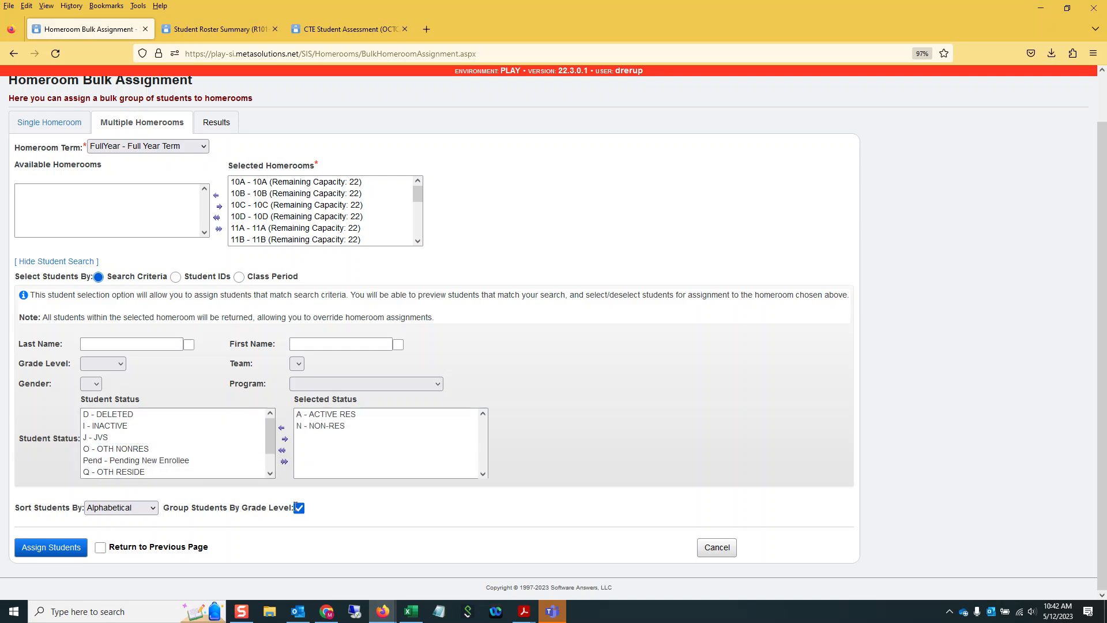
# Sort the students by Random and assign them to the selected homerooms
pyautogui.click(138, 510)
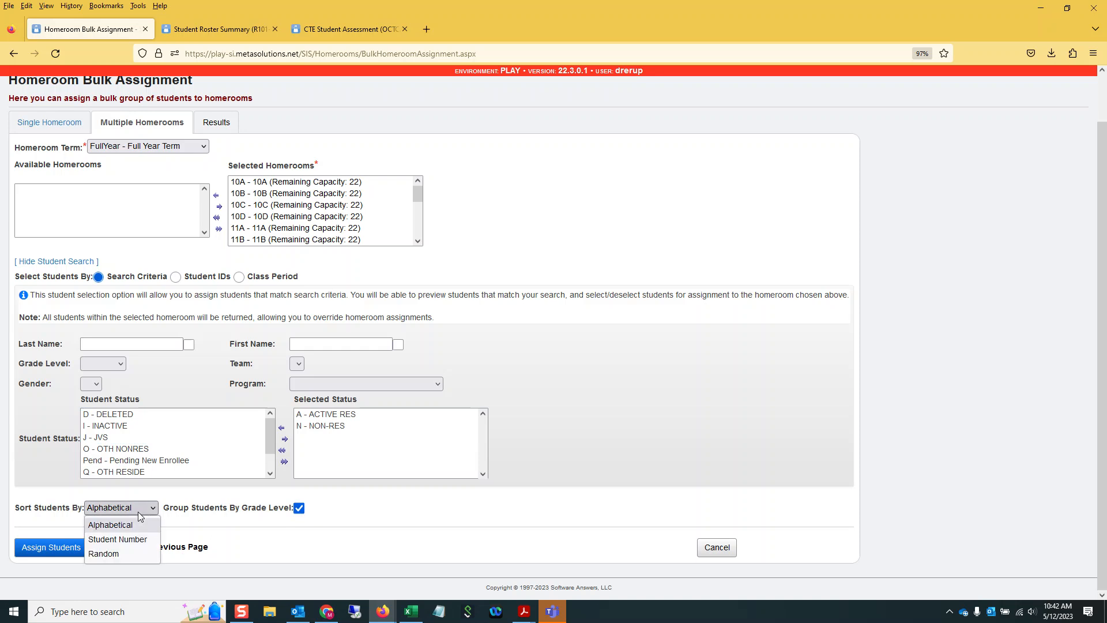
pyautogui.click(104, 553)
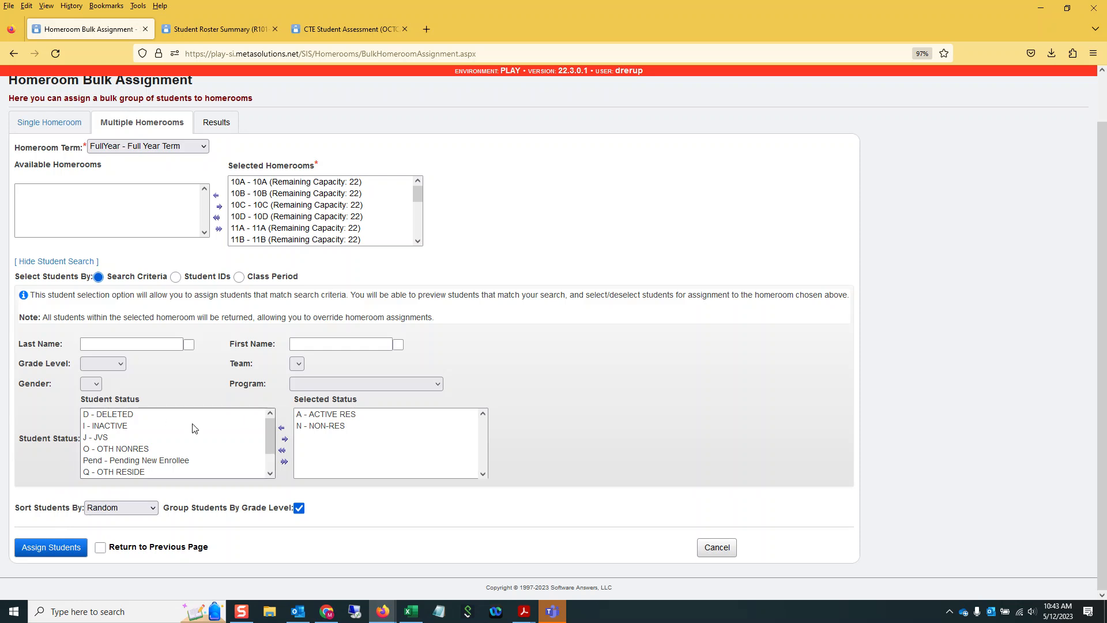
pyautogui.click(48, 548)
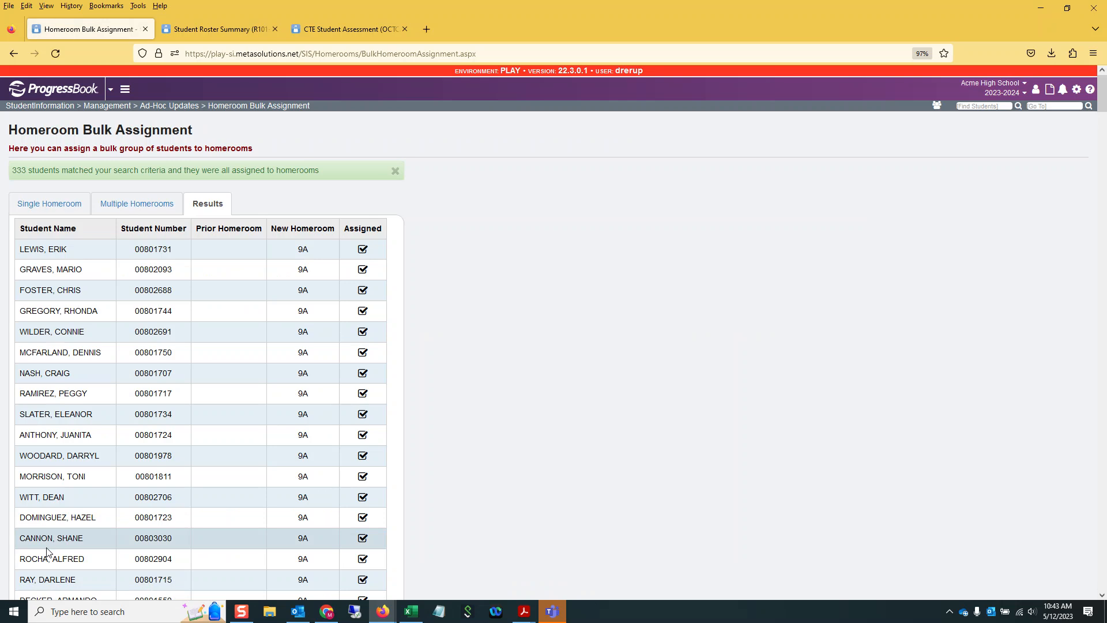
# Review the bulk assignment results, checking each student's new homeroom from grade 9 through grade 12
pyautogui.scroll(-4, 279, 302)
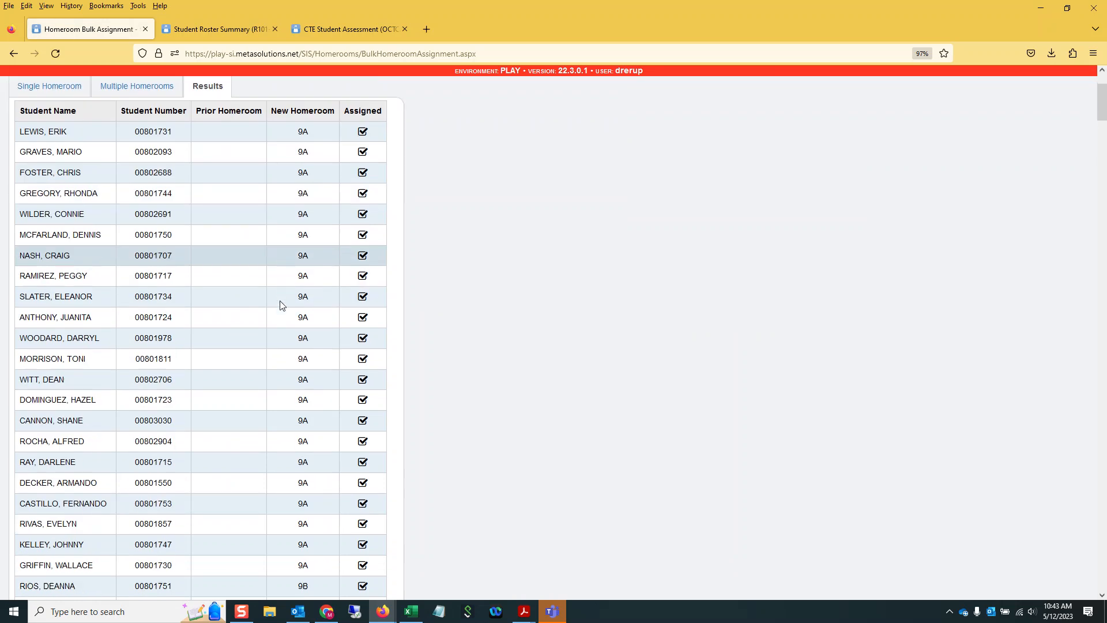
pyautogui.scroll(-20, 281, 305)
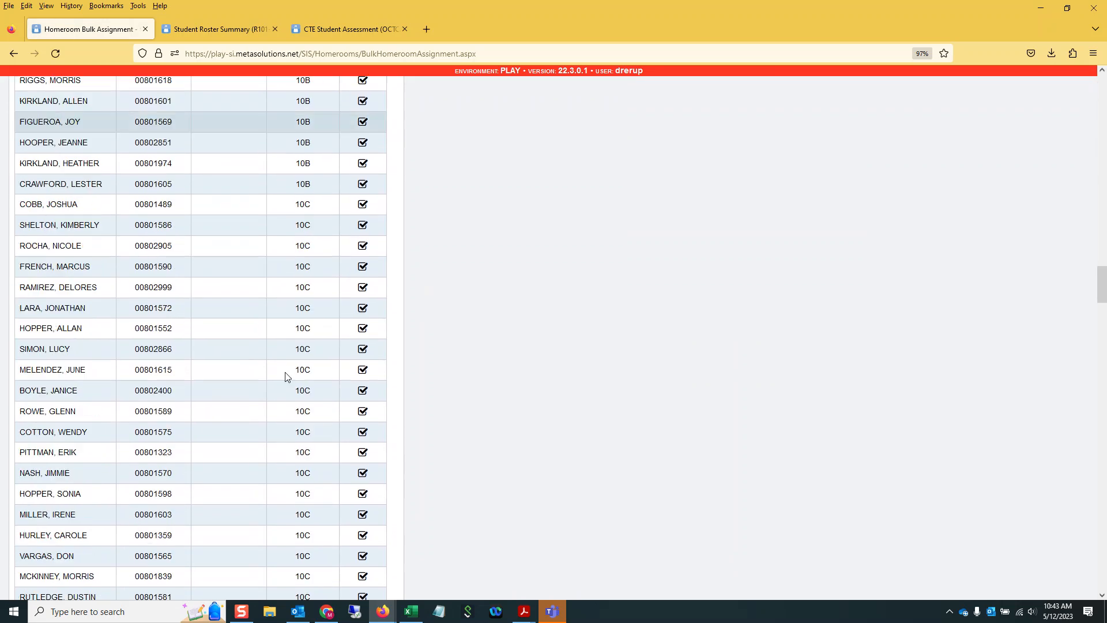
pyautogui.scroll(-20, 274, 386)
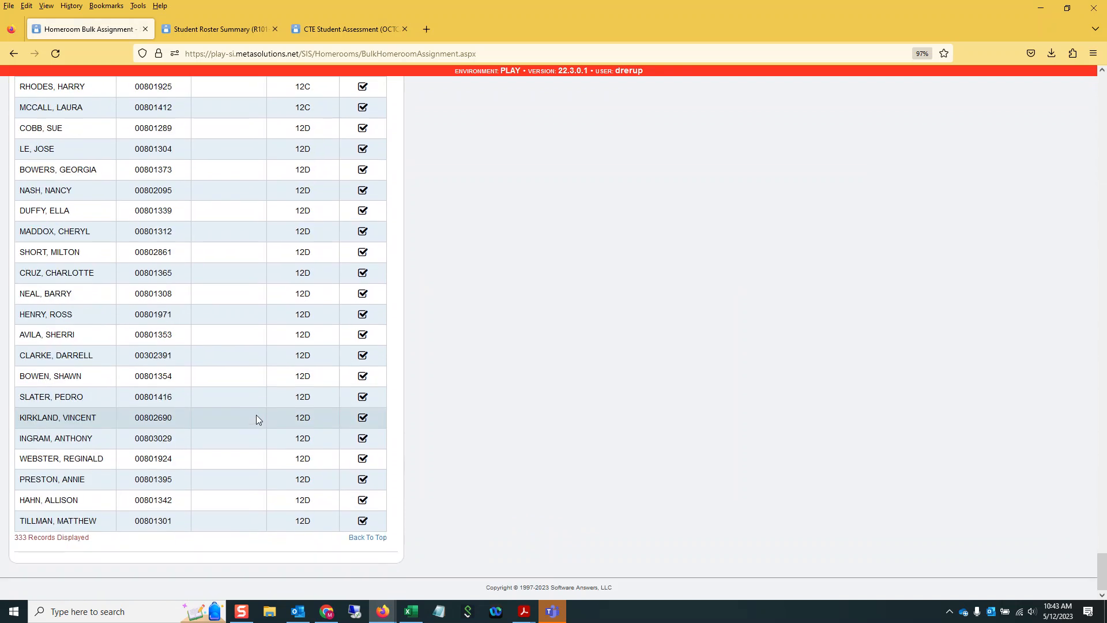
pyautogui.scroll(20, 257, 397)
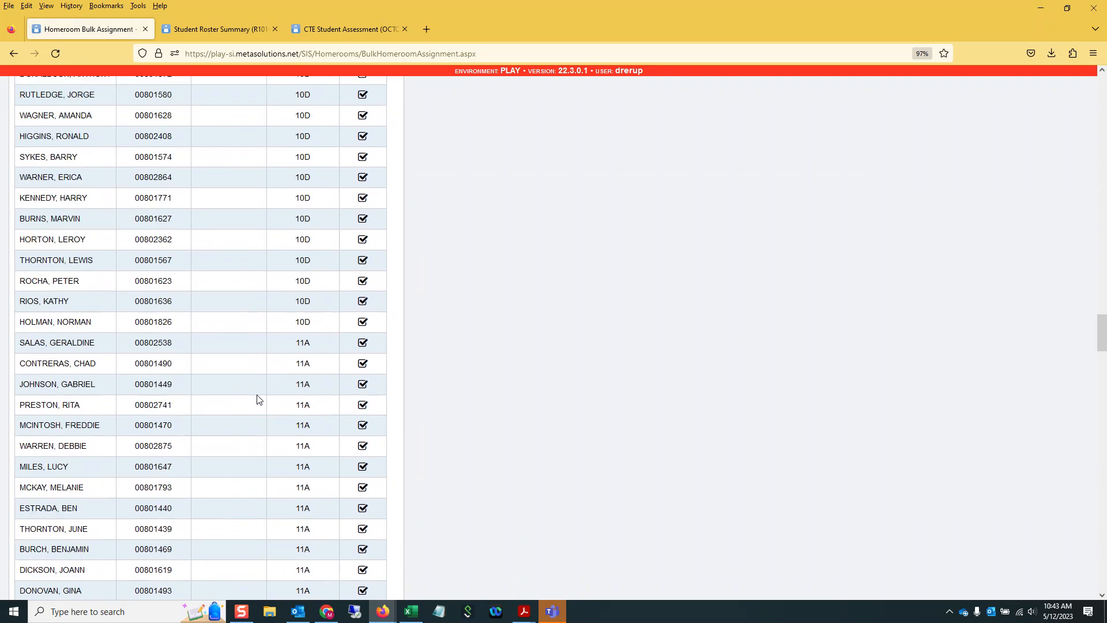
pyautogui.scroll(20, 257, 399)
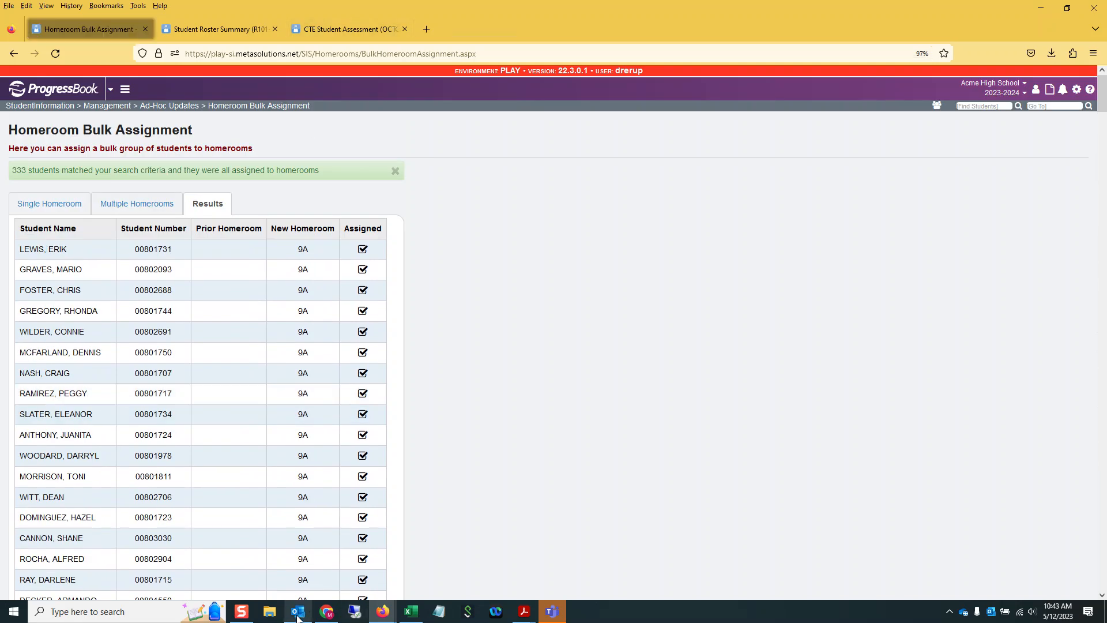
# Open the Missing Homeroom Assignment report in META Reporting Services and set its school year to 2023 - 2024
pyautogui.moveTo(325, 616)
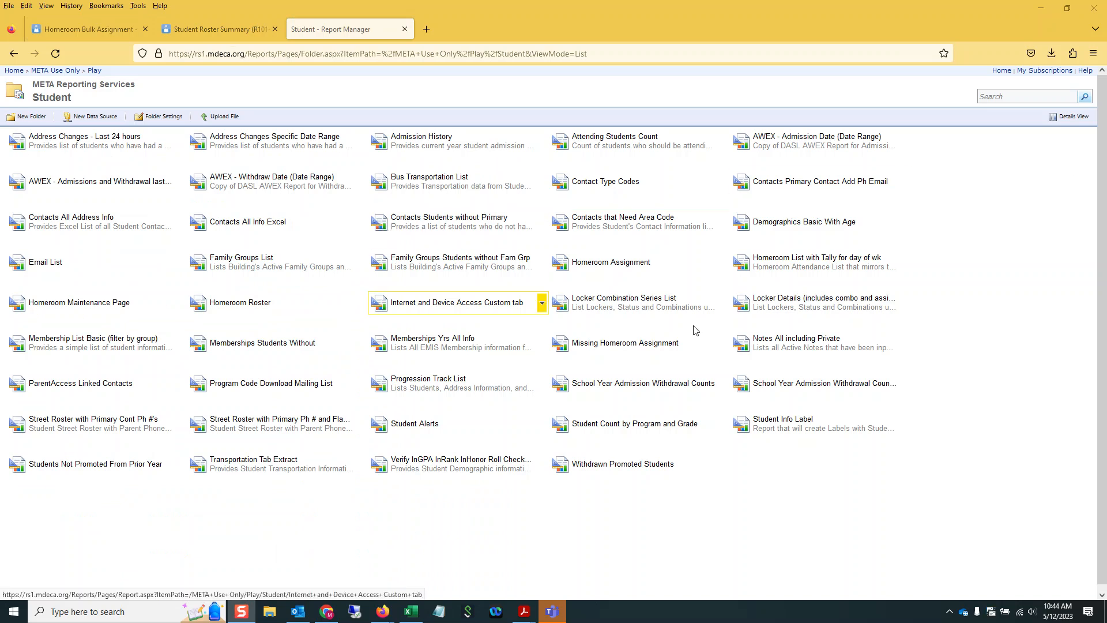
pyautogui.click(645, 345)
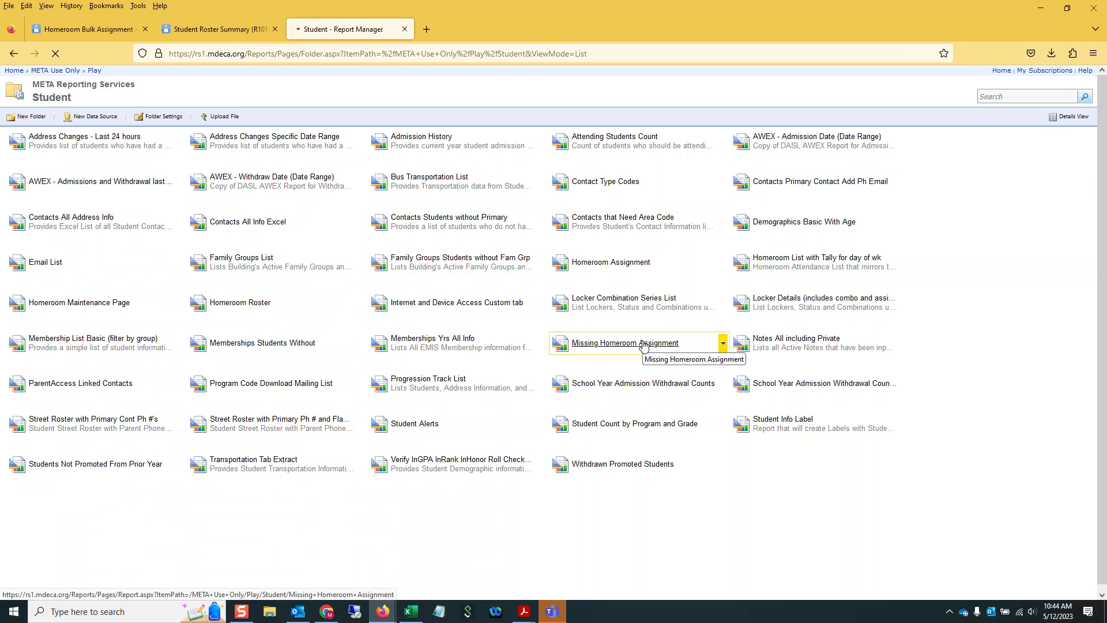
pyautogui.click(140, 90)
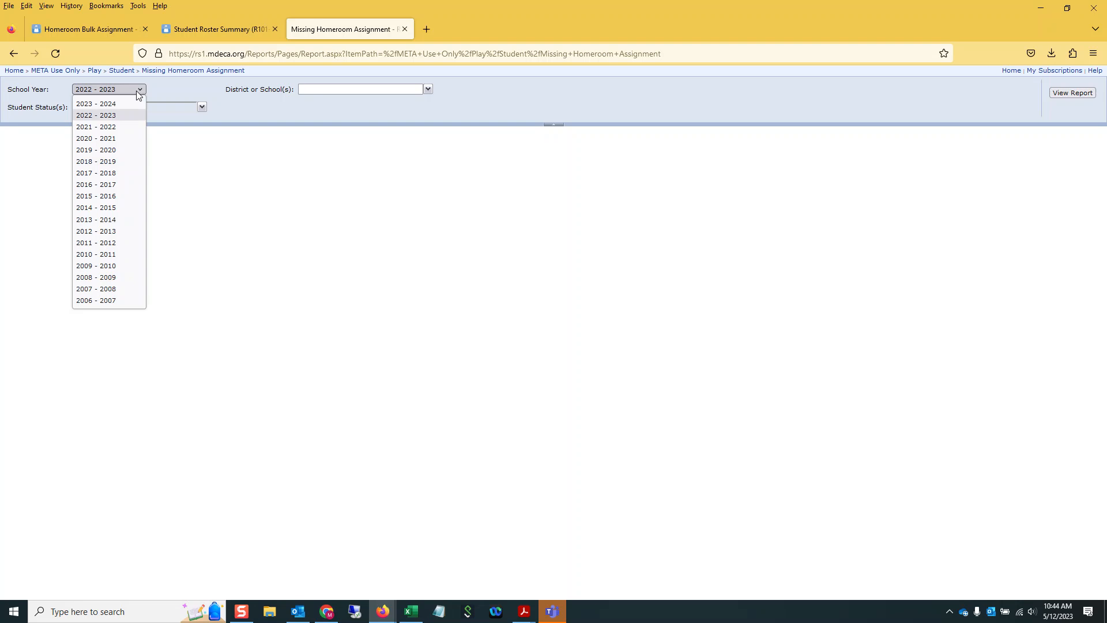
pyautogui.click(100, 109)
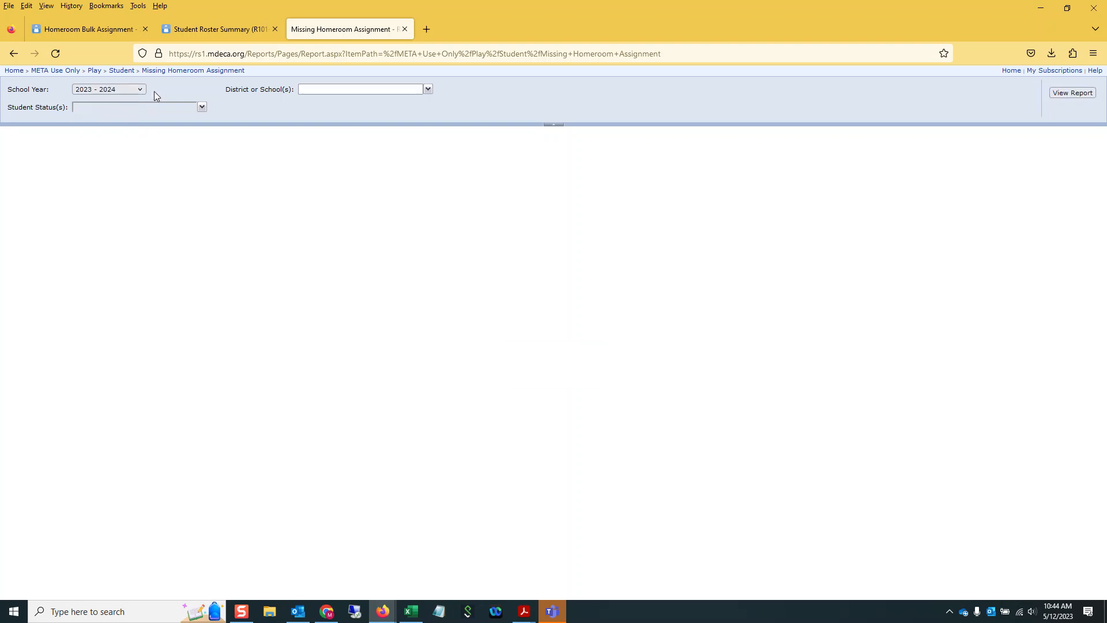
# Choose Acme High School as the school for the Missing Homeroom Assignment report
pyautogui.click(432, 90)
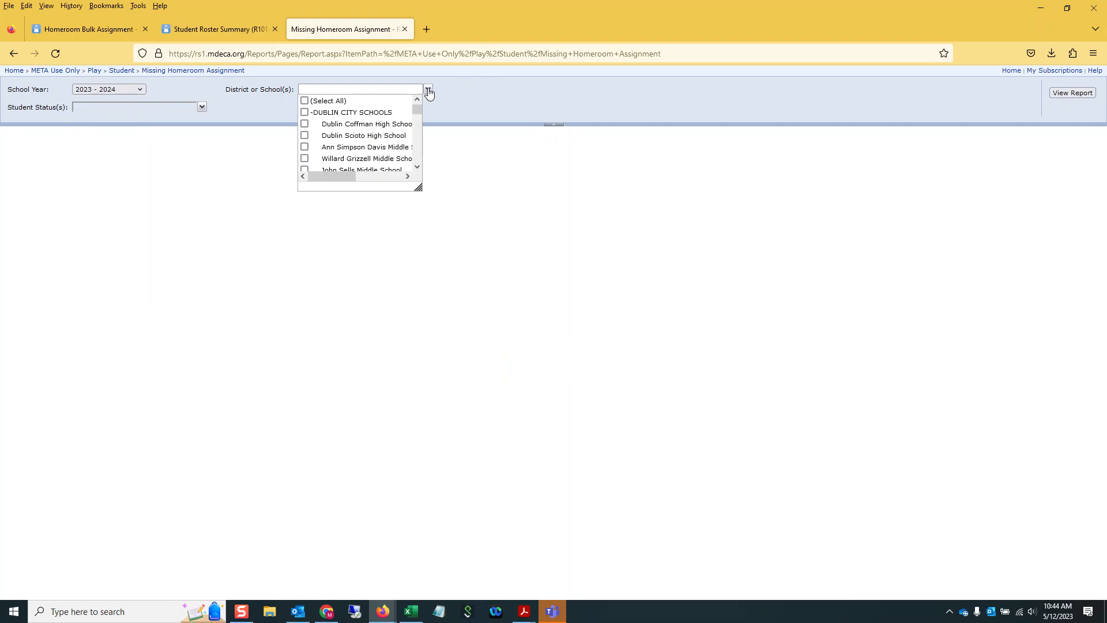
pyautogui.moveTo(421, 187); pyautogui.dragTo(523, 338)
pyautogui.scroll(-5, 405, 257)
pyautogui.click(346, 268)
pyautogui.click(181, 242)
# Include student statuses A - ACTIVE RES and N - NON-RES and run the Missing Homeroom Assignment report
pyautogui.click(202, 107)
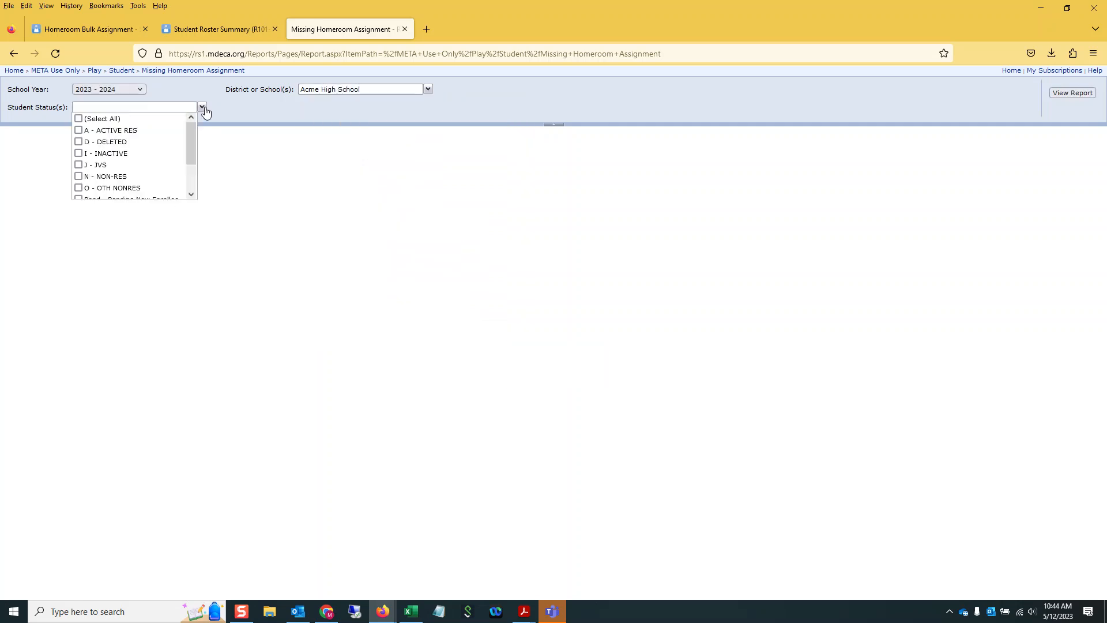
pyautogui.click(79, 130)
pyautogui.click(89, 177)
pyautogui.click(555, 162)
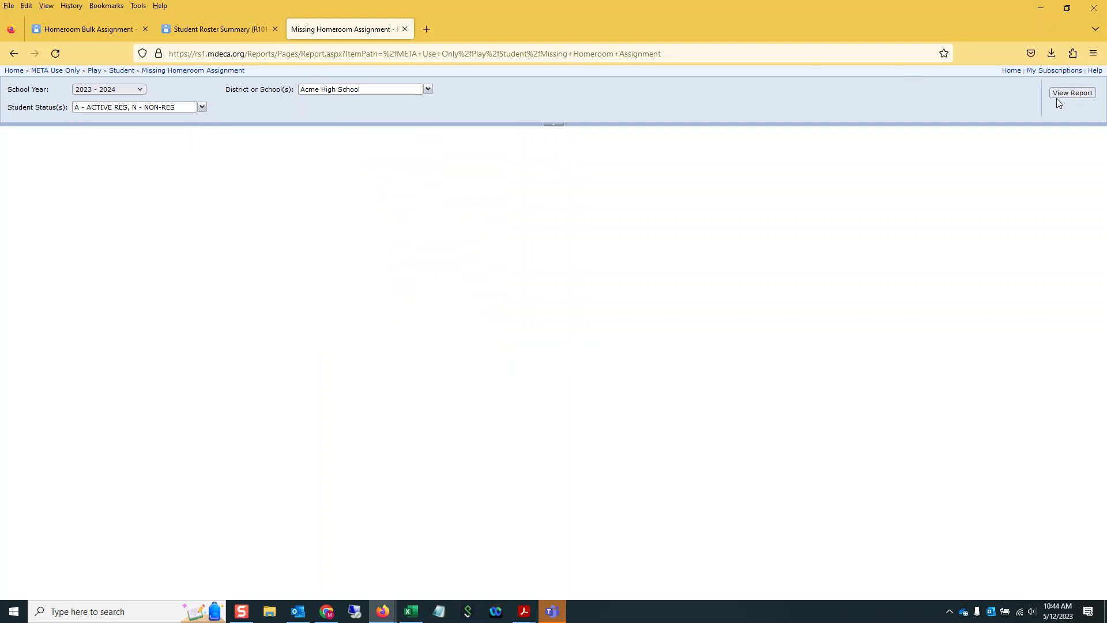
pyautogui.click(1071, 94)
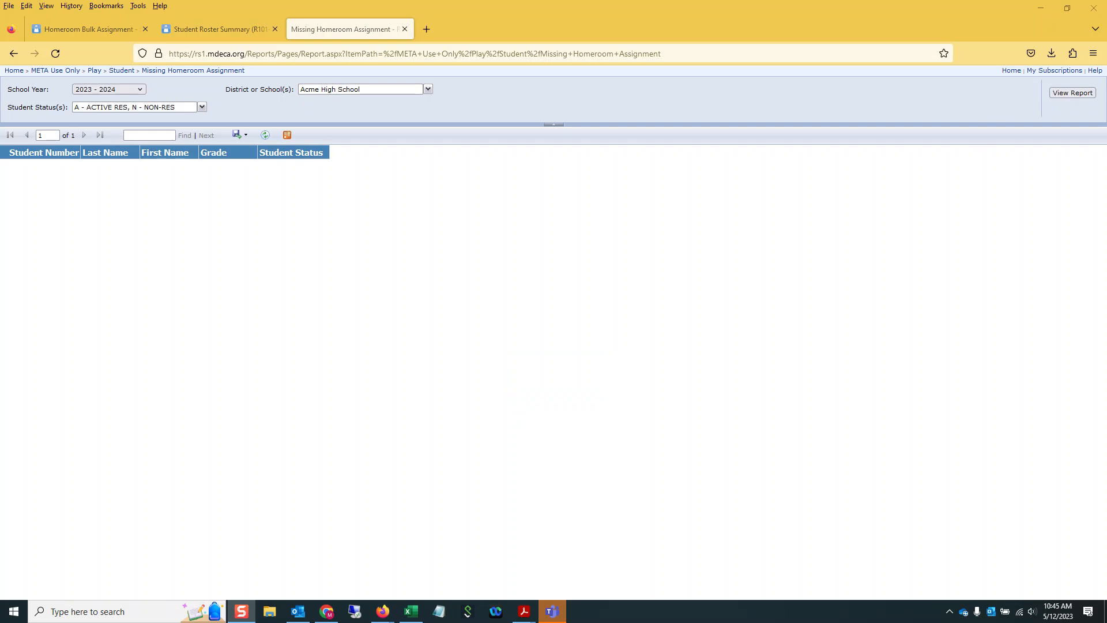
# Return to StudentInformation and open the SIS Student Search page for Acme High School's 2023-2024 school year
pyautogui.click(87, 29)
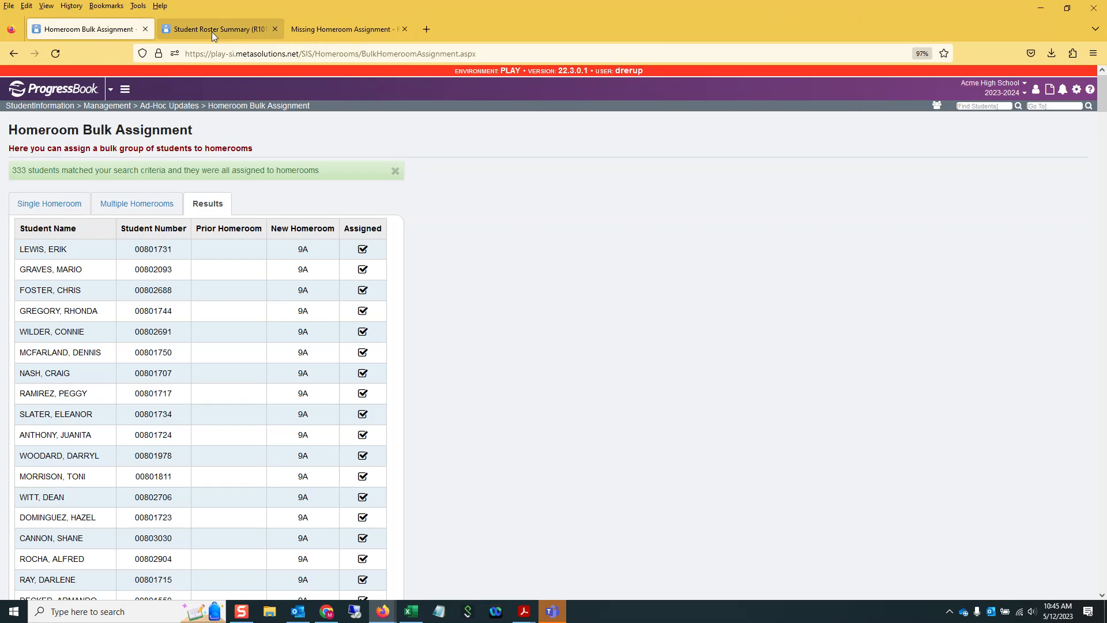
pyautogui.click(1057, 107)
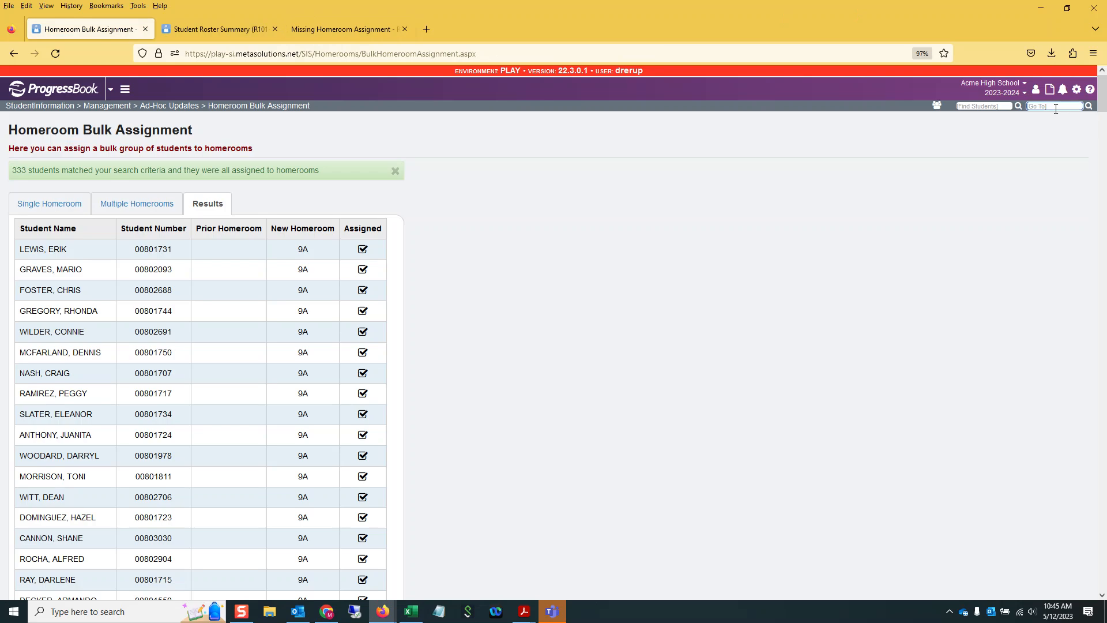
pyautogui.write('student sea')
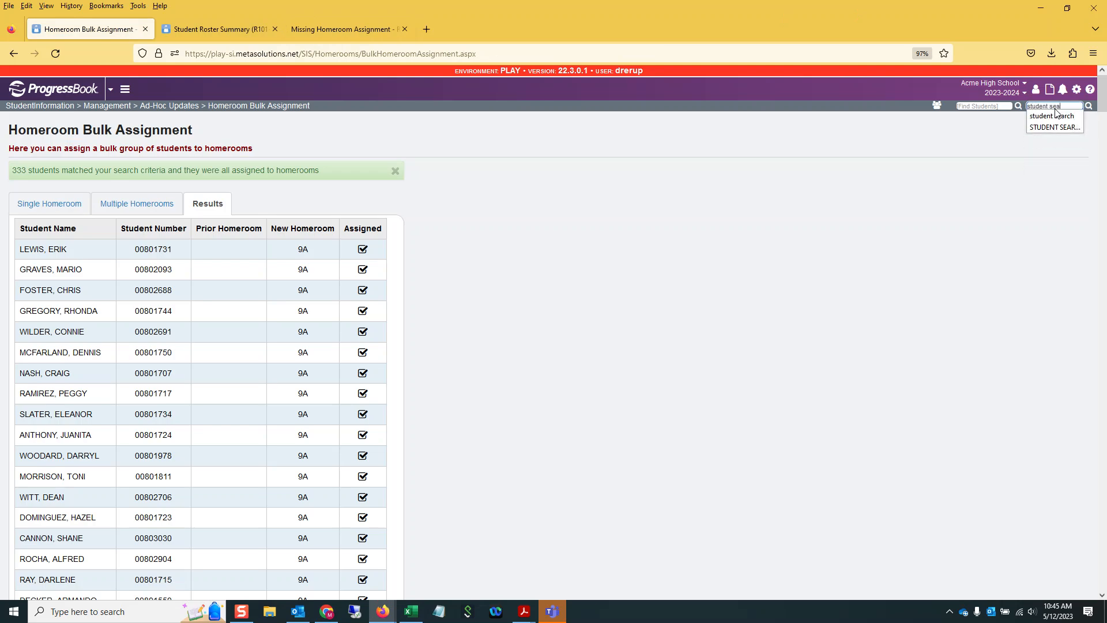
pyautogui.write('rch')
pyautogui.click(1056, 115)
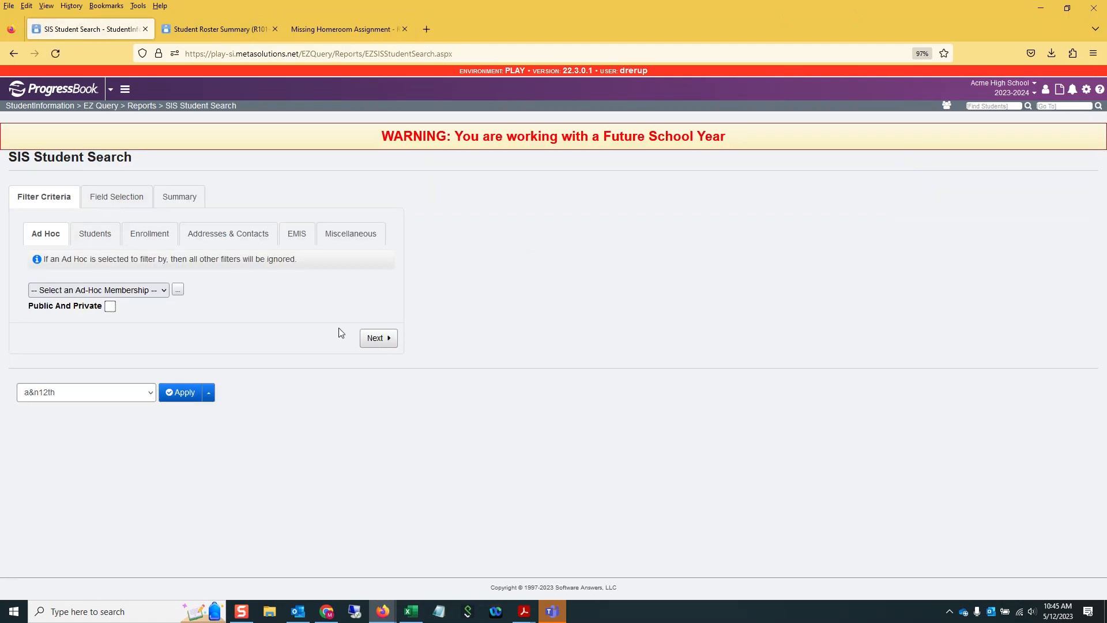
# Filter the student search by the enrollment student status NON-RES and proceed to choosing the report fields
pyautogui.click(107, 238)
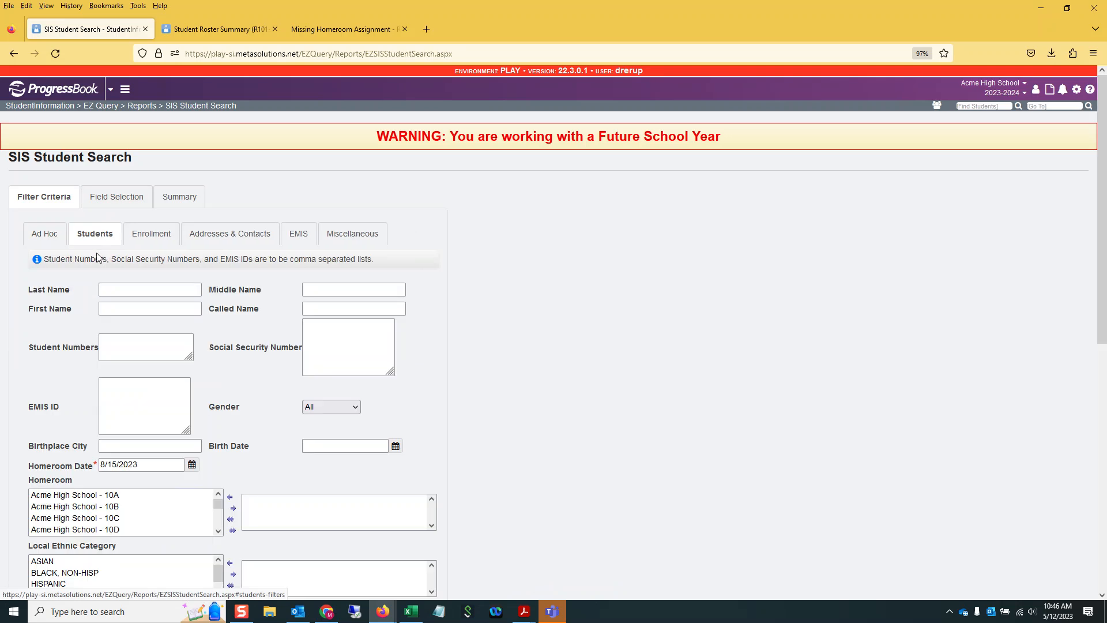
pyautogui.click(140, 235)
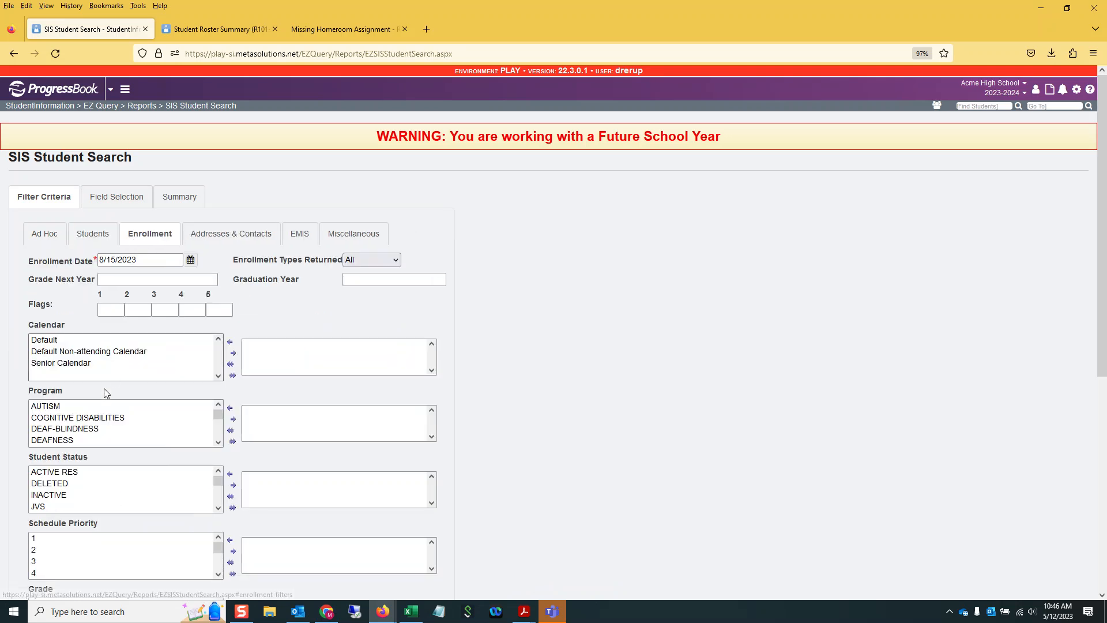
pyautogui.click(71, 473)
pyautogui.scroll(-2, 54, 504)
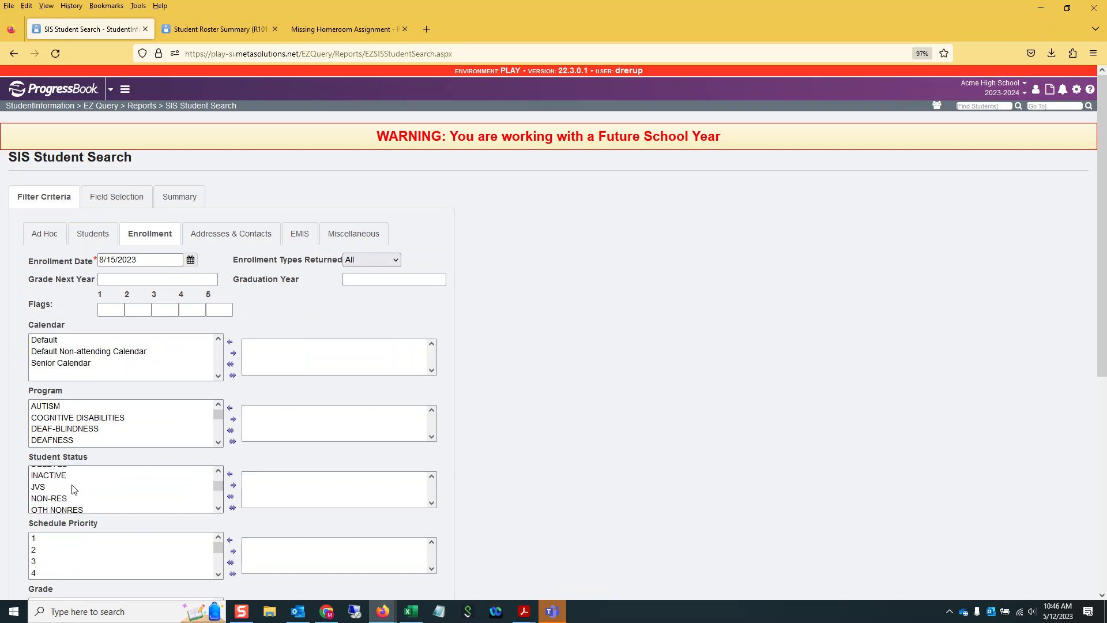
pyautogui.doubleClick(63, 481)
pyautogui.scroll(-5, 590, 309)
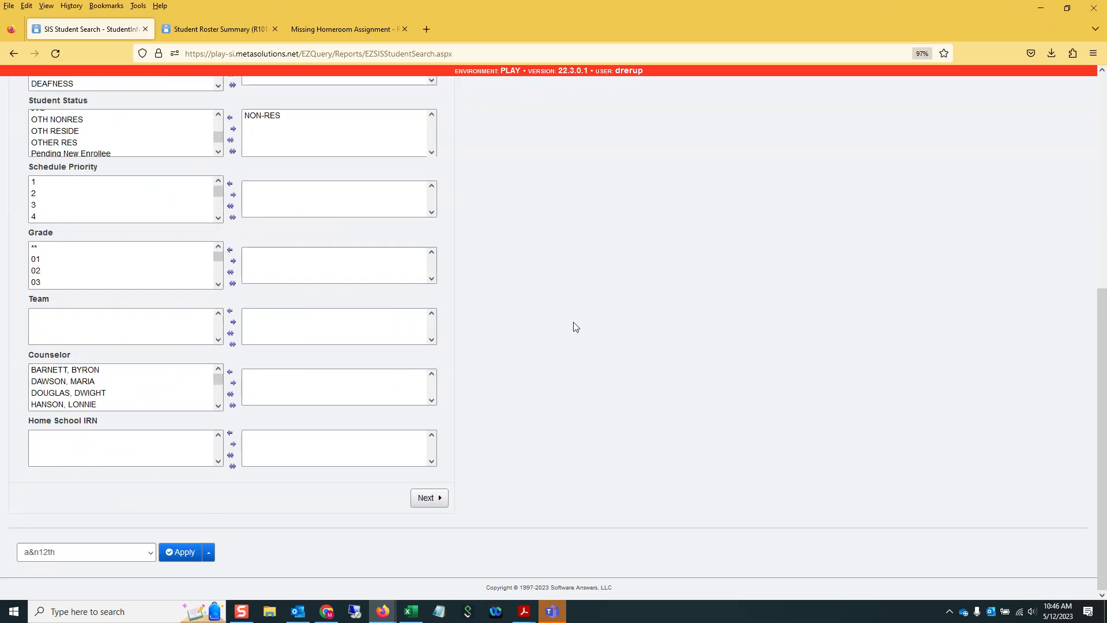
pyautogui.click(420, 505)
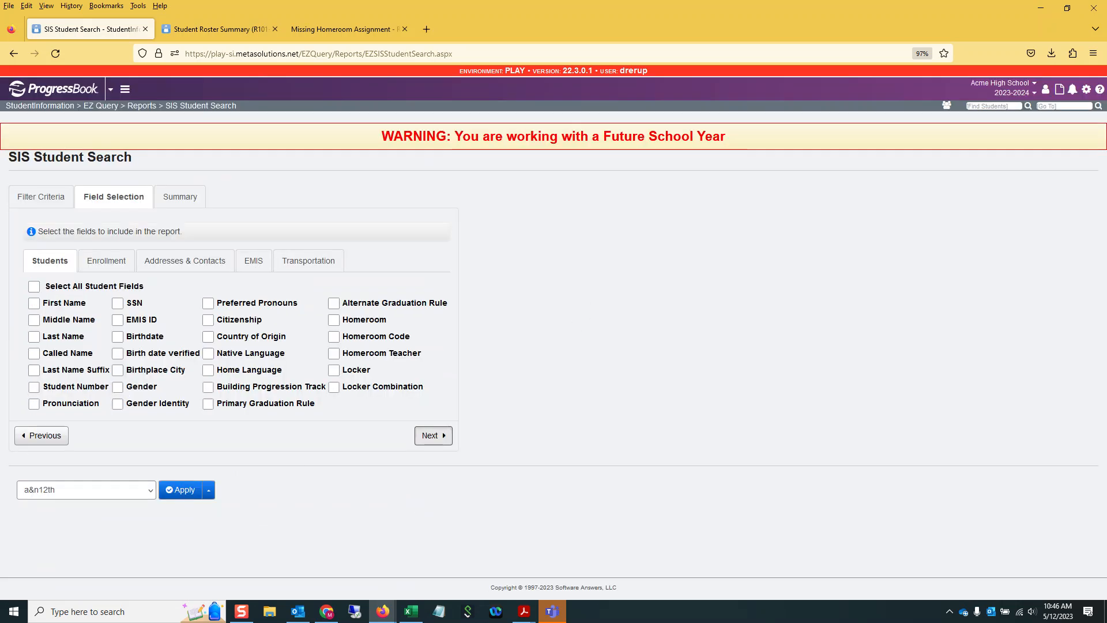
# Include First Name, Last Name, Student Number, Homeroom, Homeroom Code and Homeroom Teacher in the report and proceed to its summary
pyautogui.click(48, 307)
pyautogui.click(61, 339)
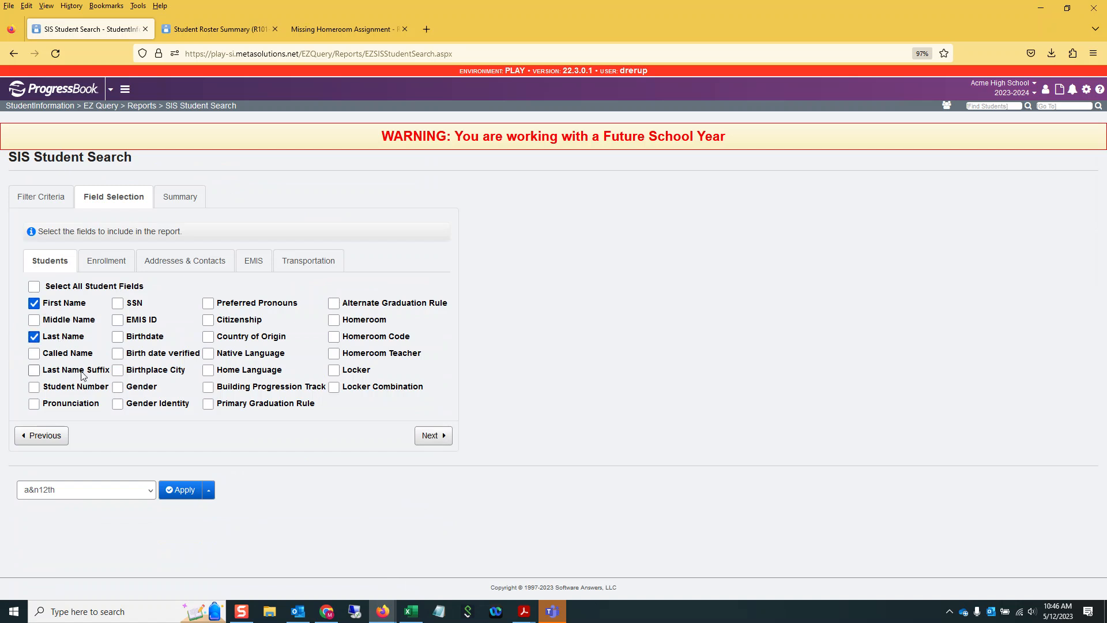
pyautogui.click(73, 390)
pyautogui.click(334, 321)
pyautogui.click(336, 338)
pyautogui.click(335, 354)
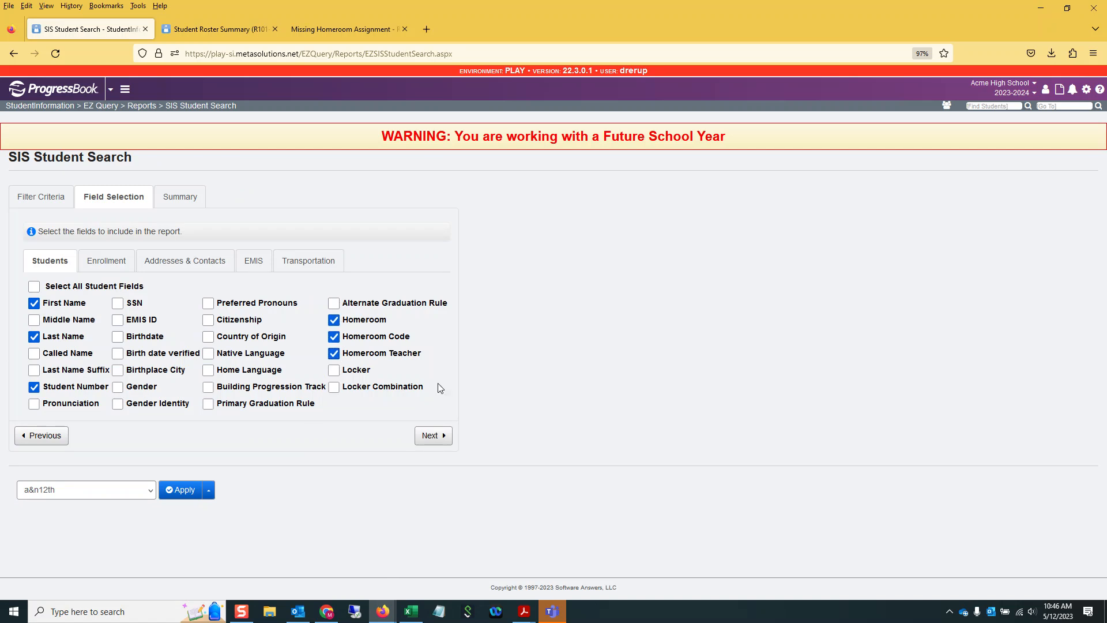
pyautogui.click(431, 434)
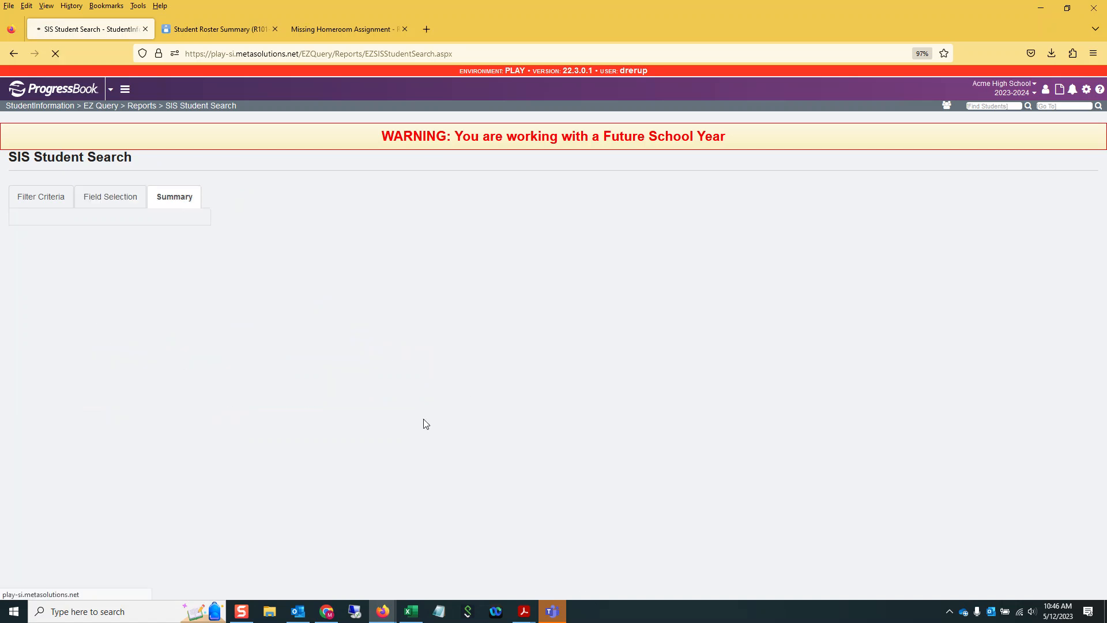
# Generate the student search results as a CSV file with the Download method, then download and open the file
pyautogui.click(93, 398)
pyautogui.click(77, 428)
pyautogui.click(150, 397)
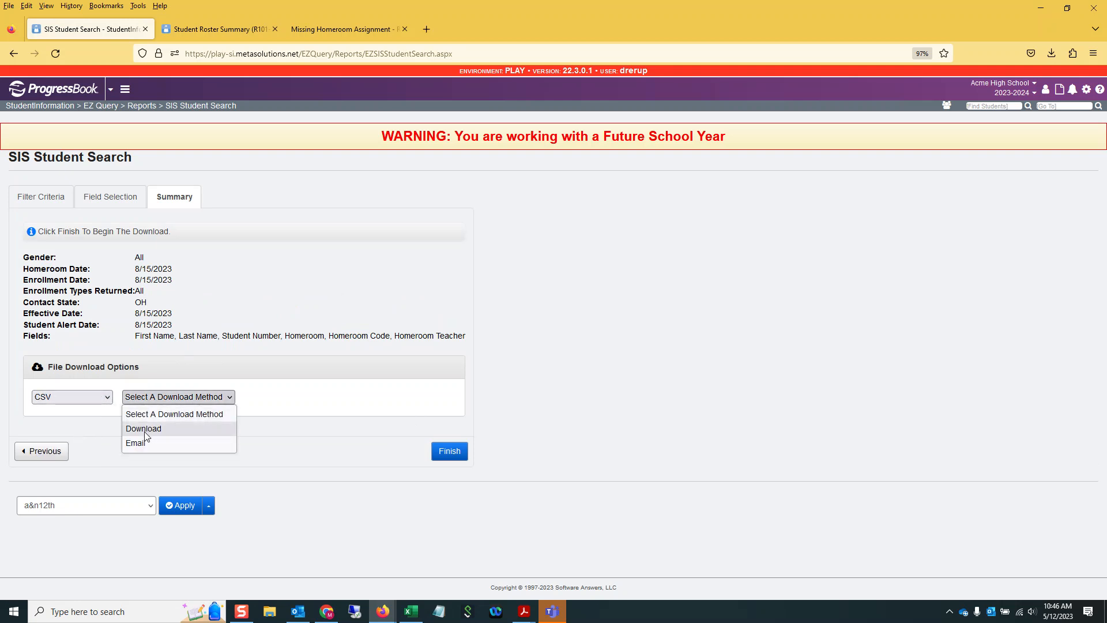
pyautogui.click(145, 432)
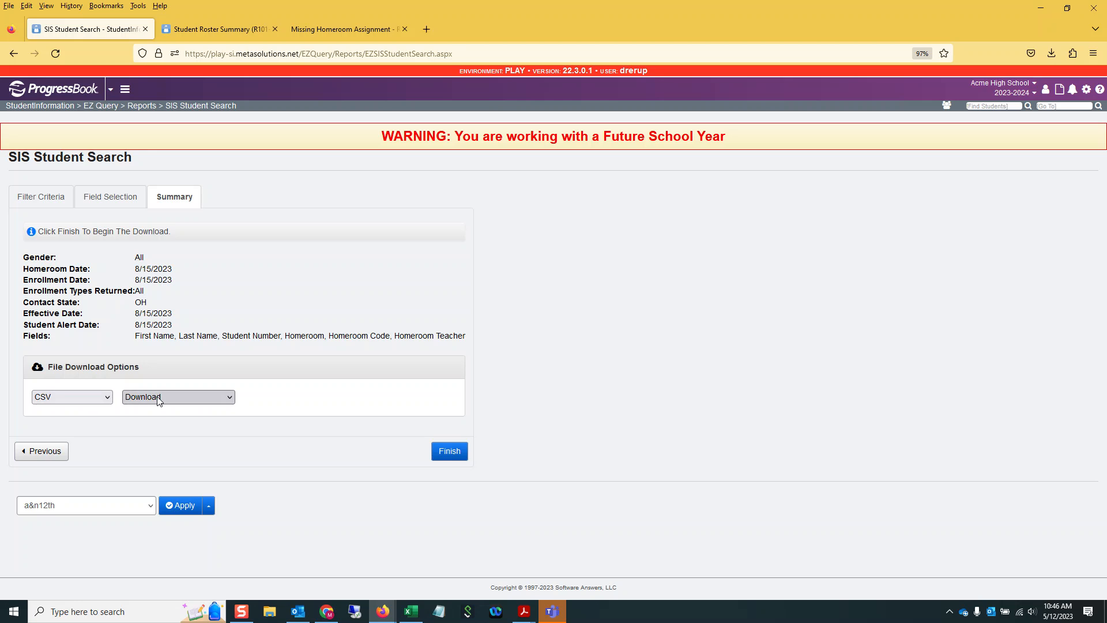
pyautogui.click(452, 452)
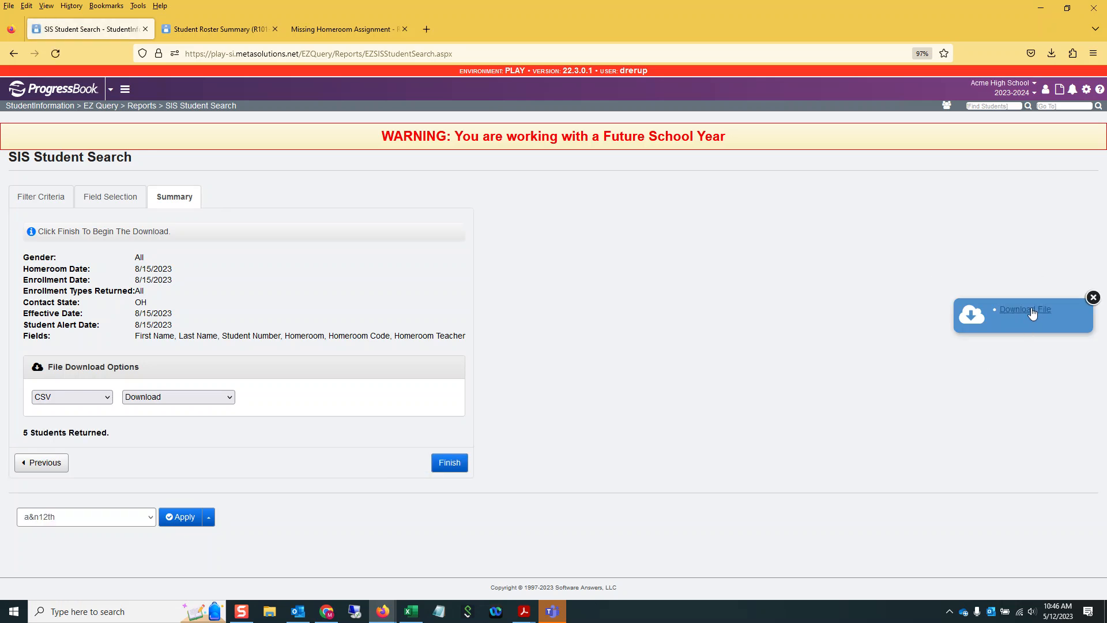
pyautogui.click(1032, 313)
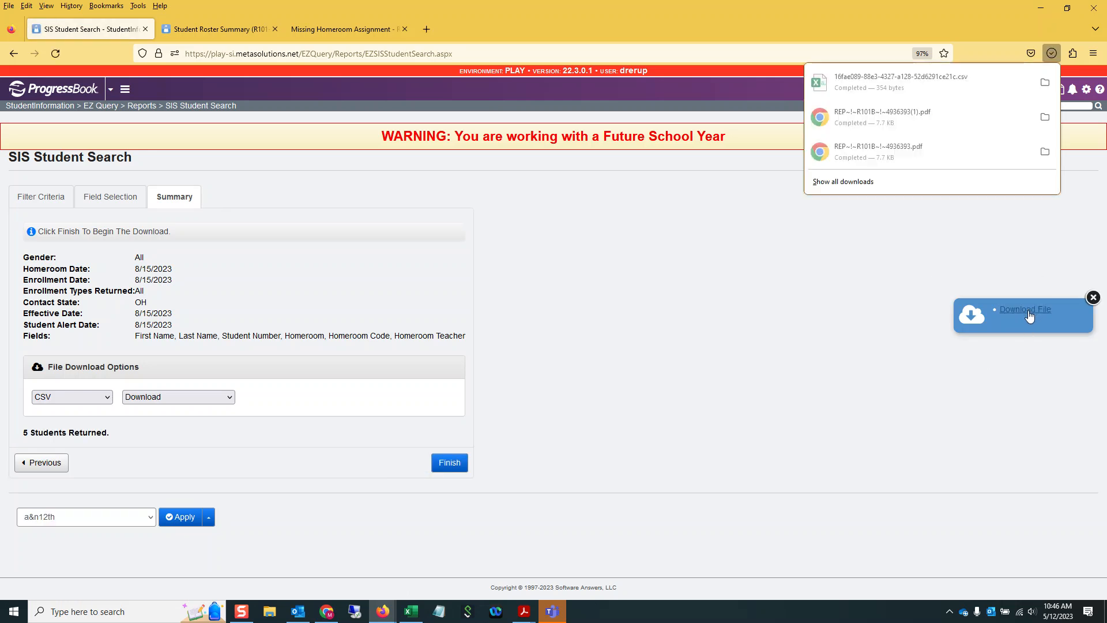
pyautogui.click(908, 84)
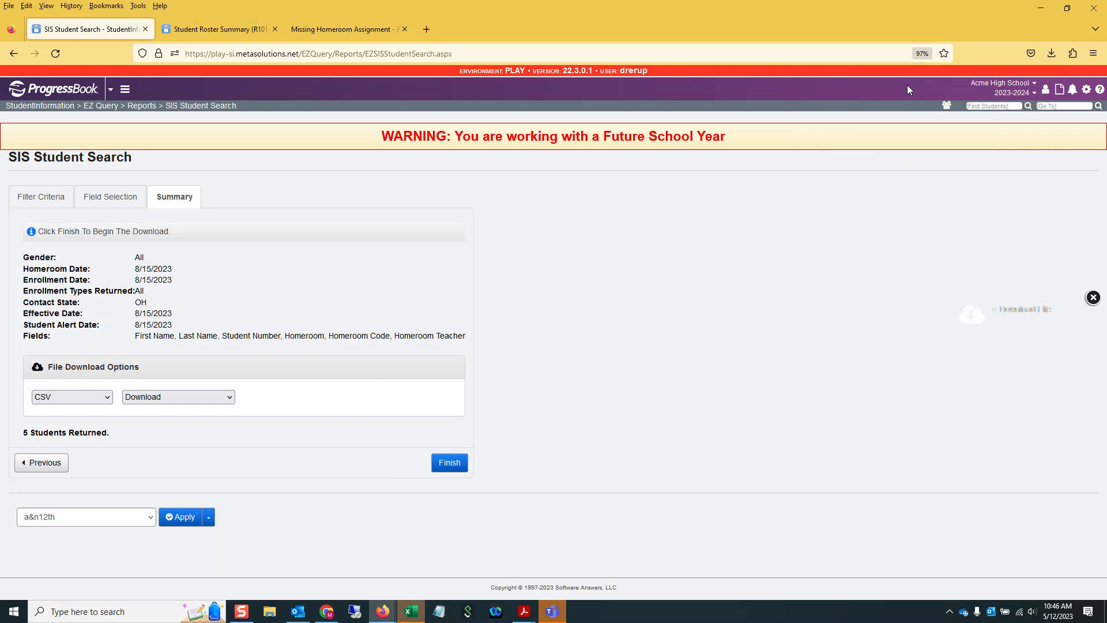